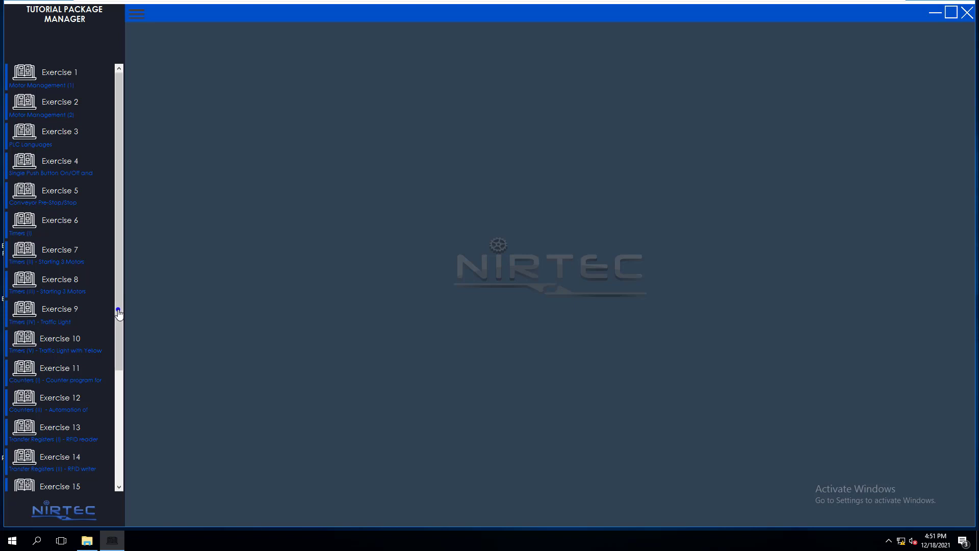
Try the EASY, MEDIUM and HARD difficulty filters, then confirm with ALL exercises shown
drag(118, 311, 119, 277)
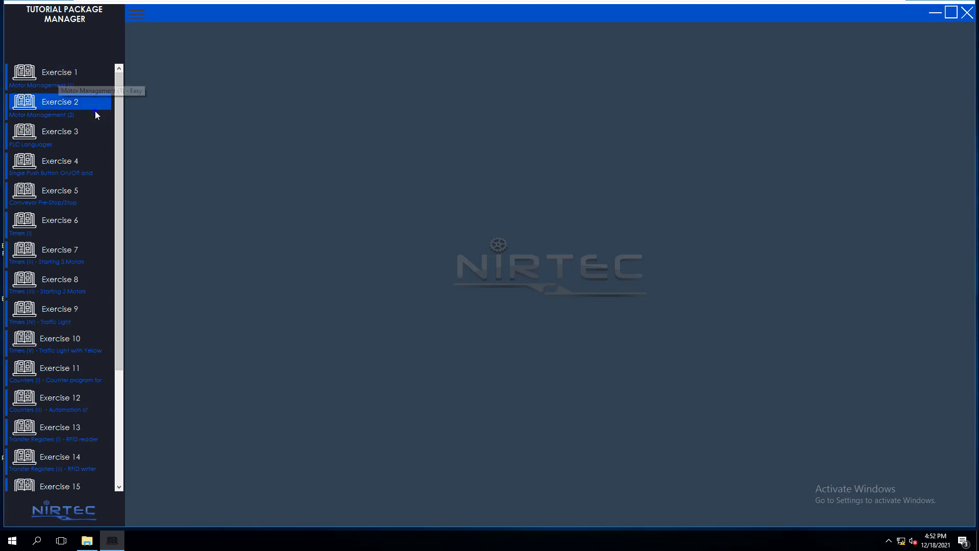
drag(115, 134, 121, 306)
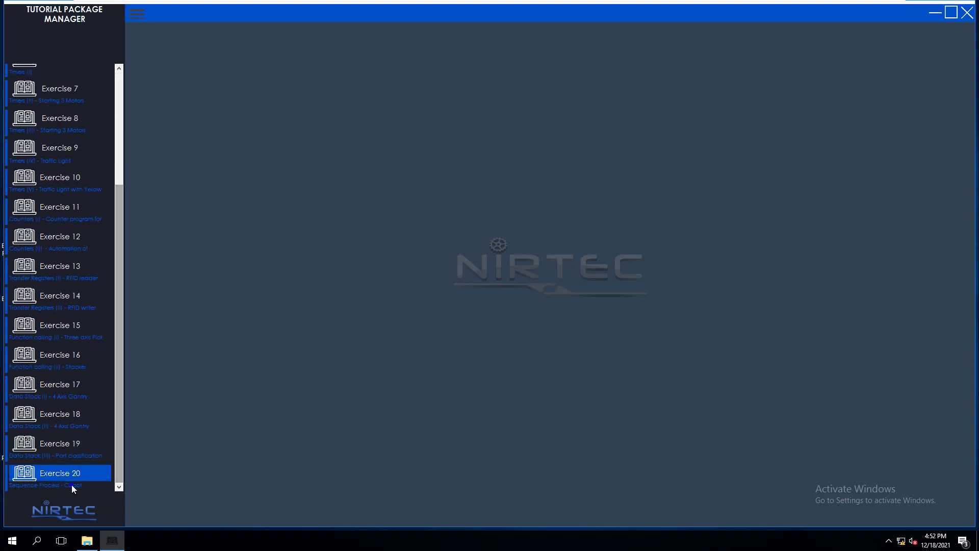
drag(120, 416, 119, 204)
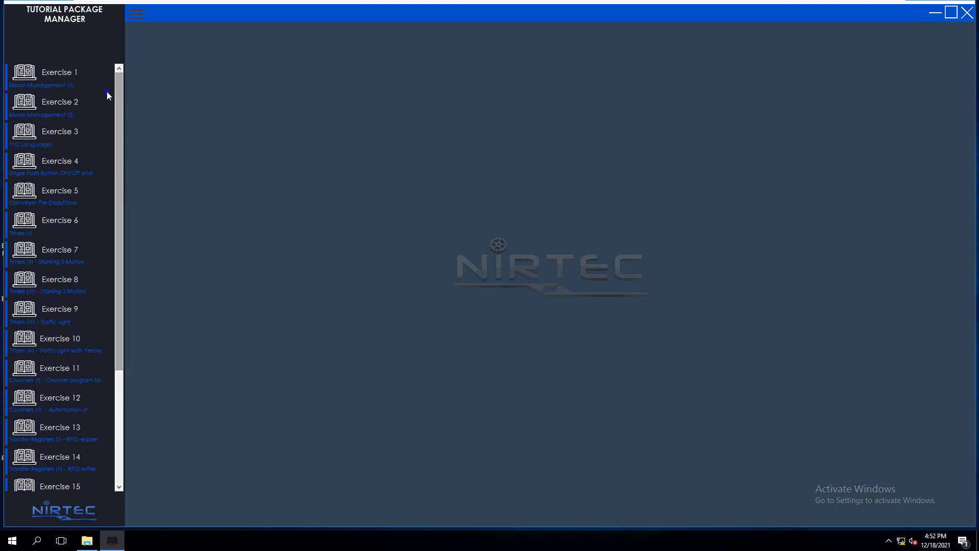
click(136, 15)
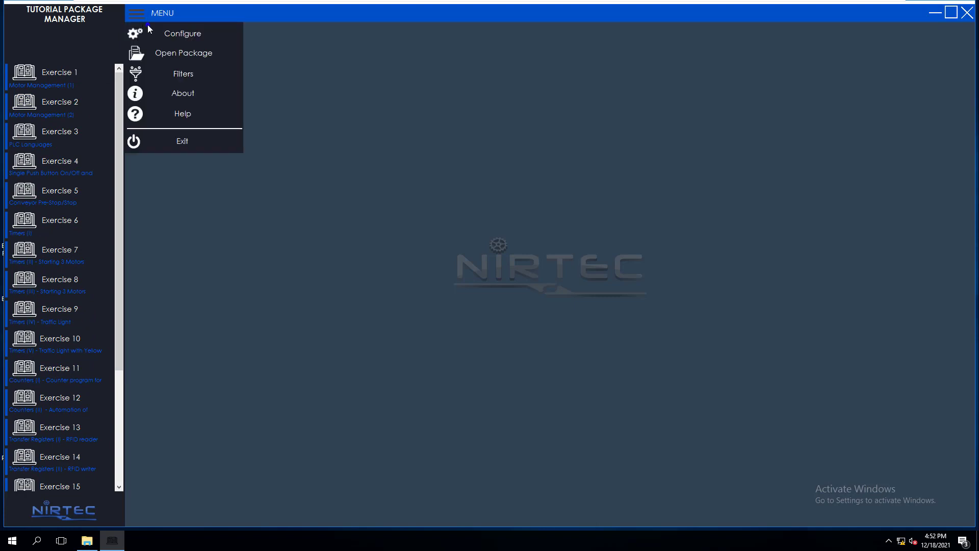
click(150, 75)
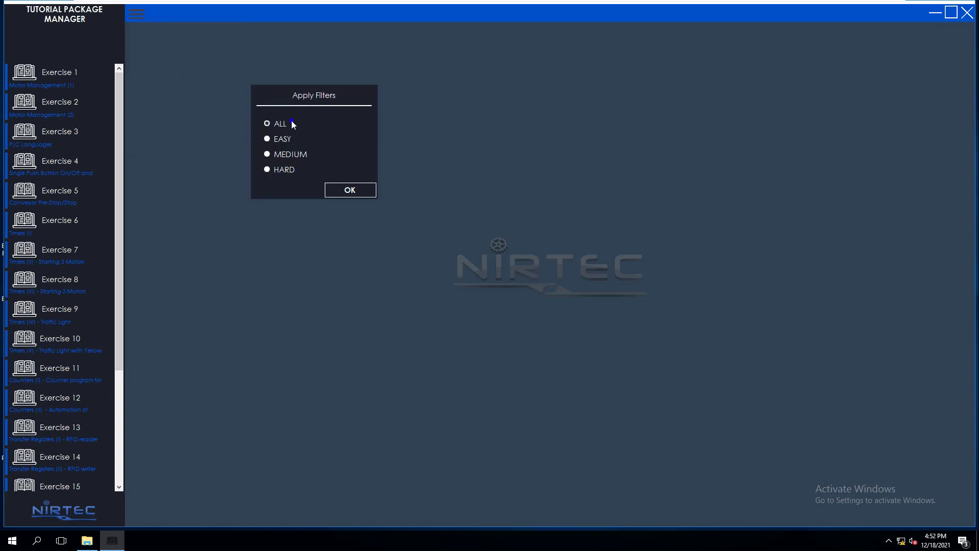
click(267, 138)
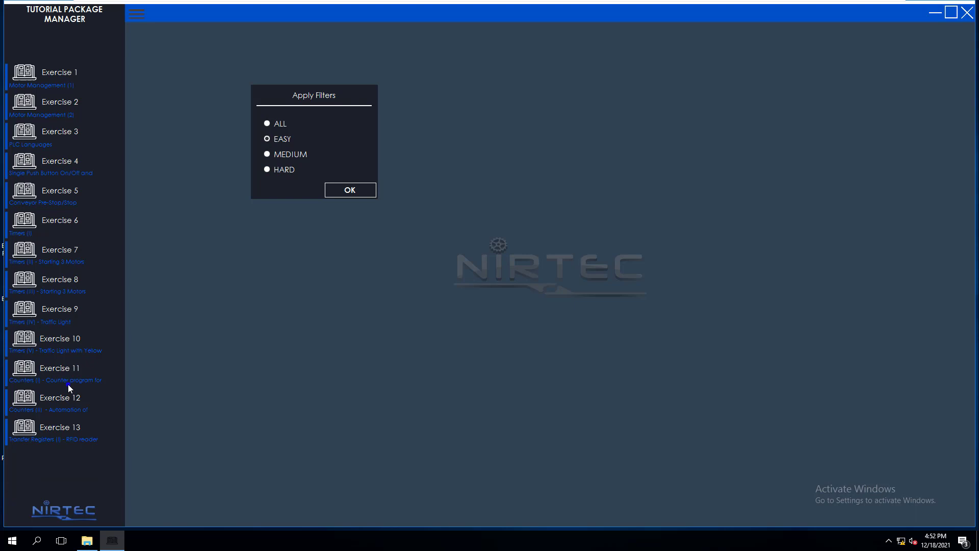
click(266, 155)
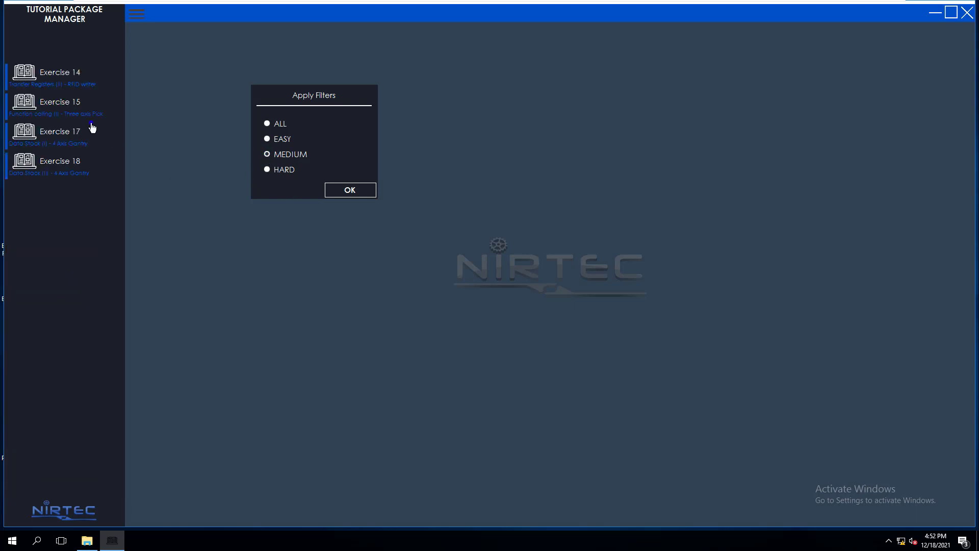
click(268, 170)
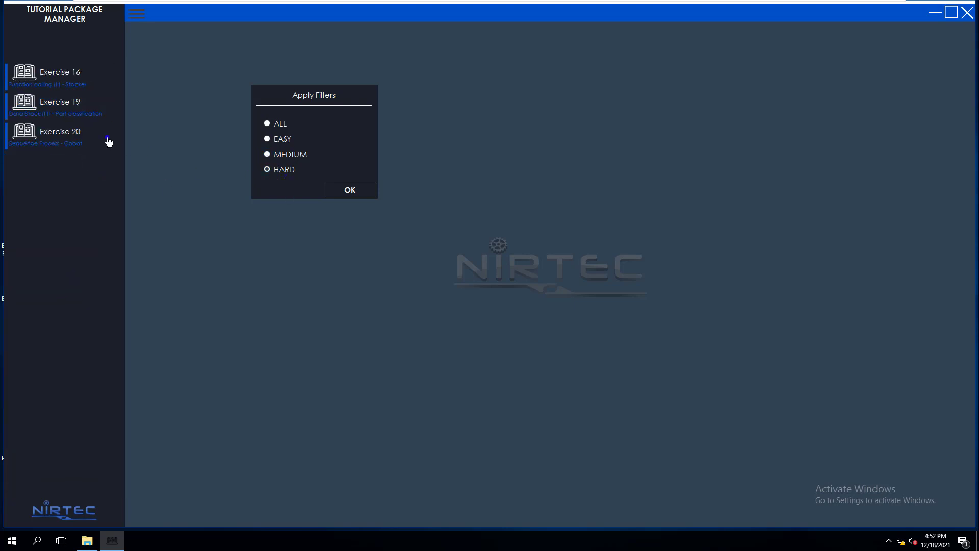
click(267, 125)
click(351, 191)
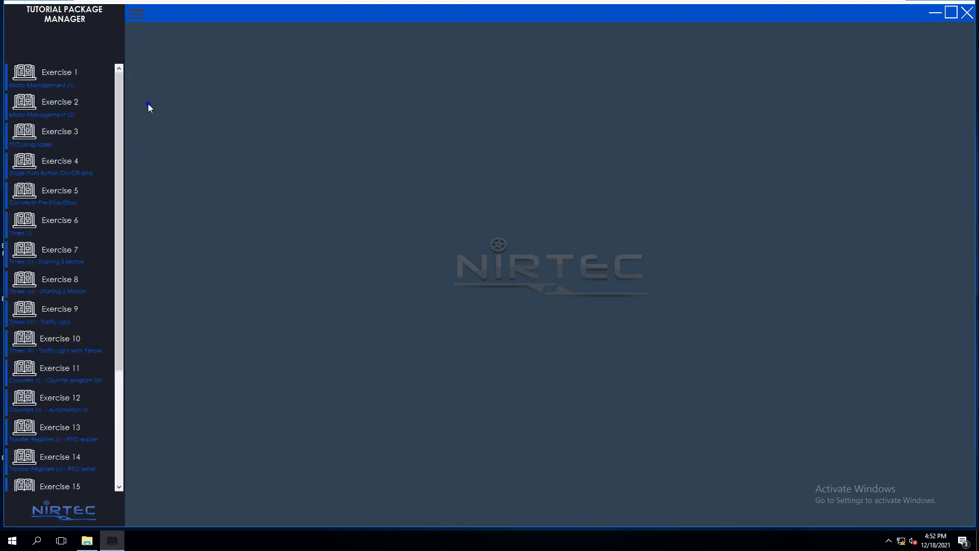
View the Advanced Configuration settings and cancel without saving any changes
click(136, 21)
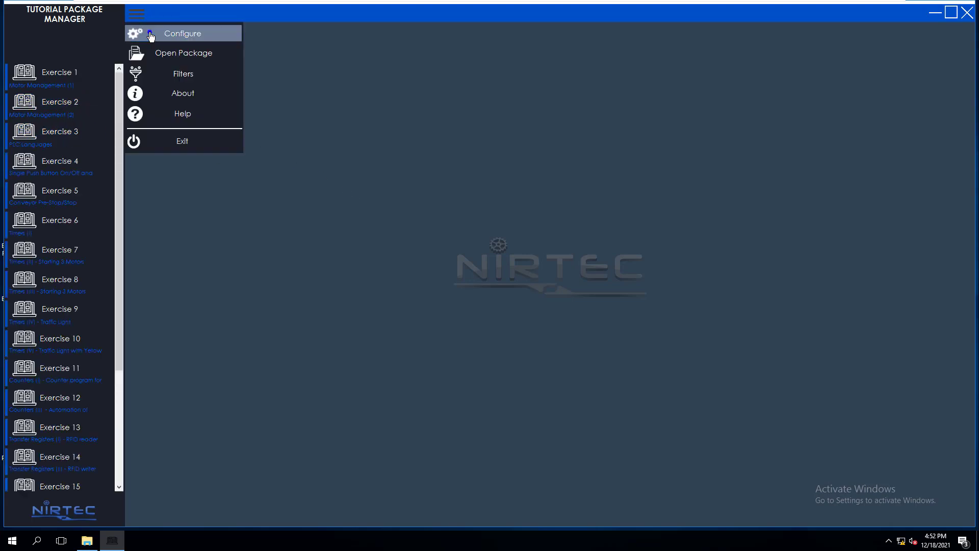
click(151, 34)
click(259, 134)
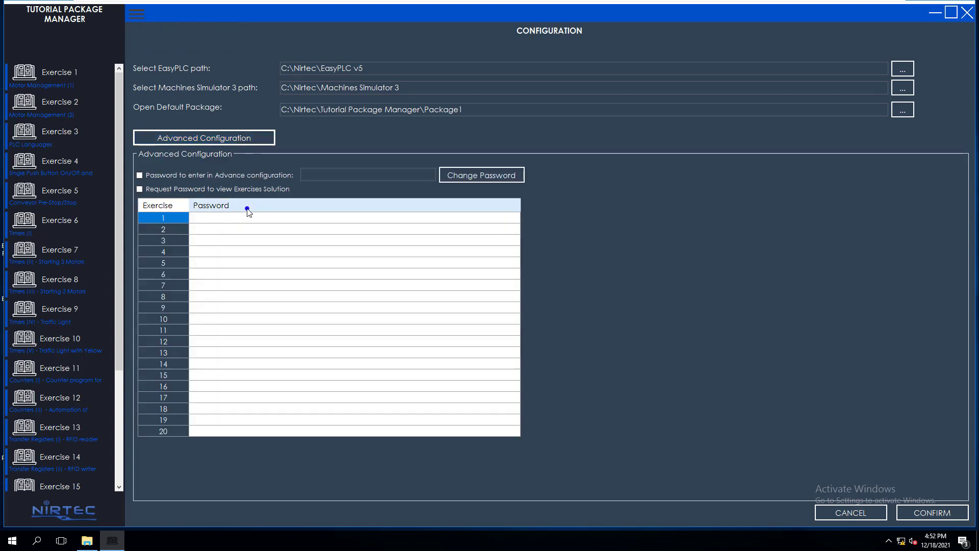
click(849, 515)
Open Exercise 1's SOLUTION tab, review the variable table and ladder diagram, and request the EasyPLC solution
click(66, 72)
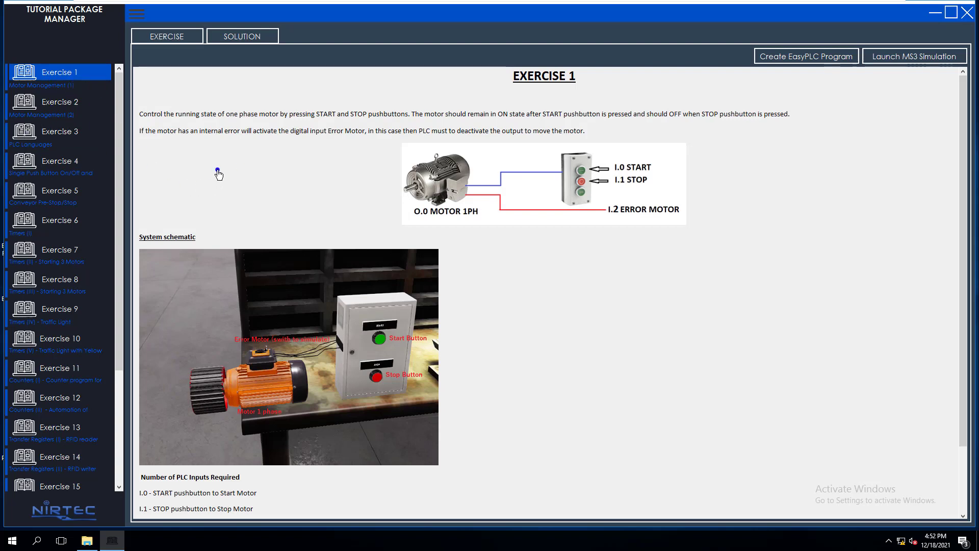
click(250, 39)
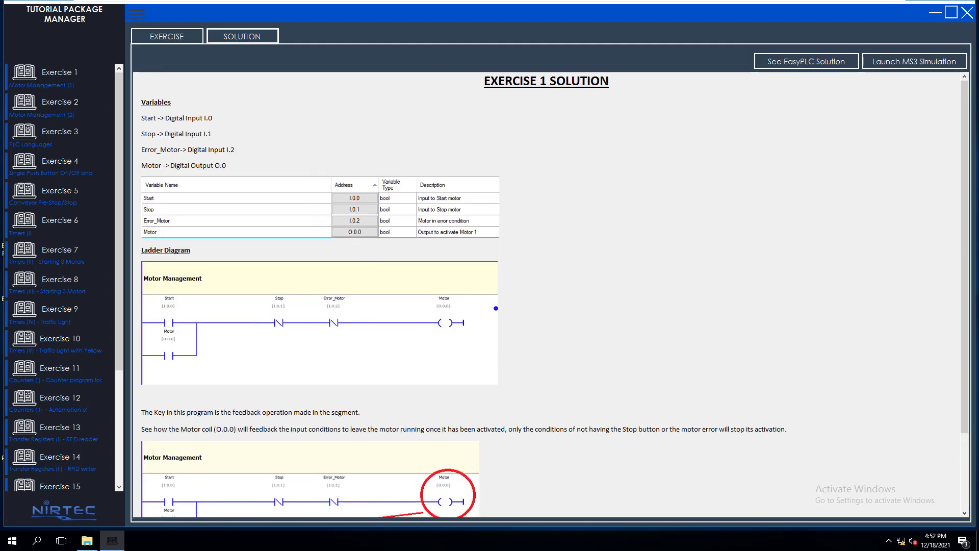
scroll(518, 303, down, 2)
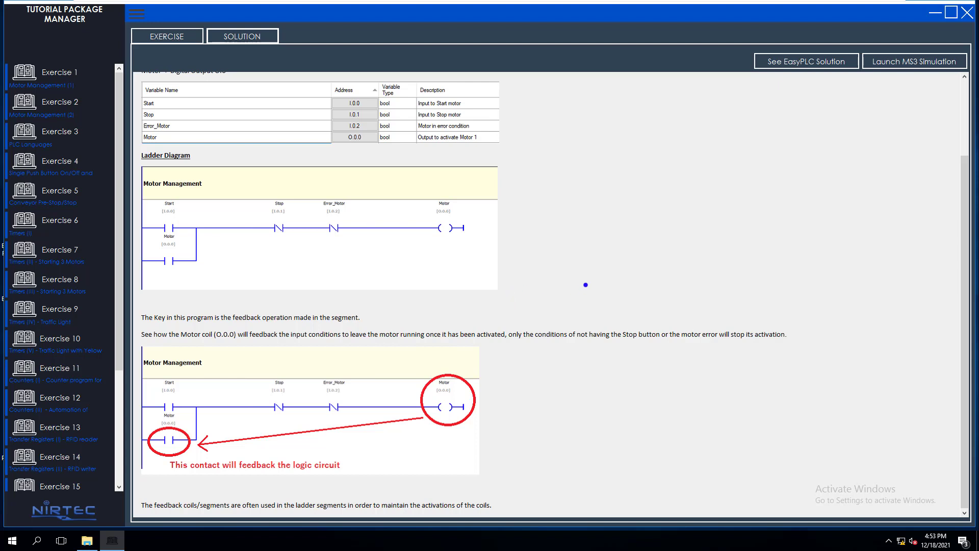
scroll(585, 285, up, 3)
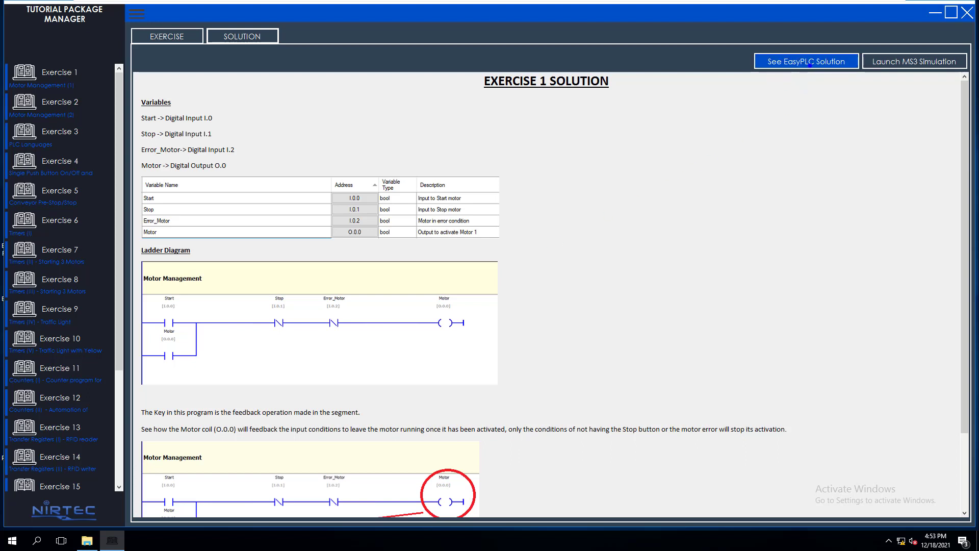
click(810, 62)
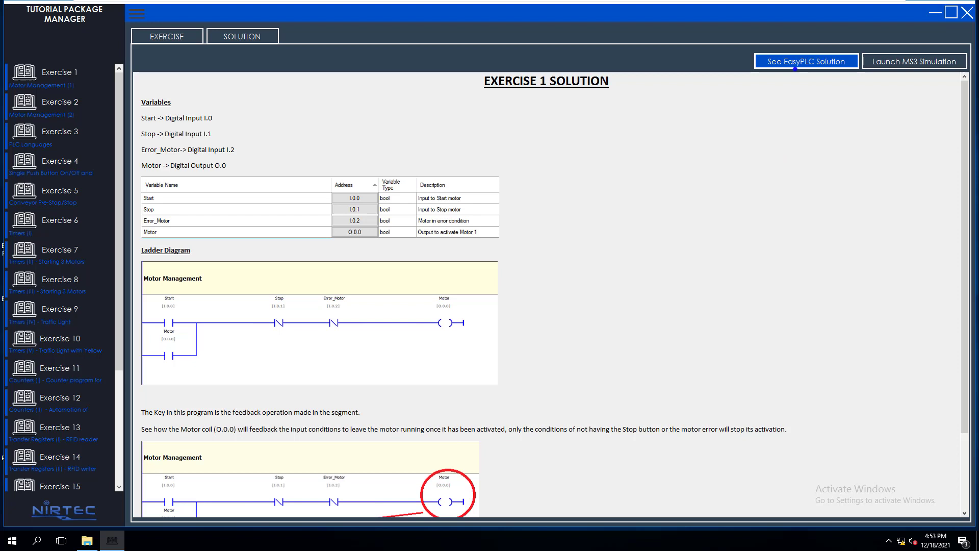
click(802, 64)
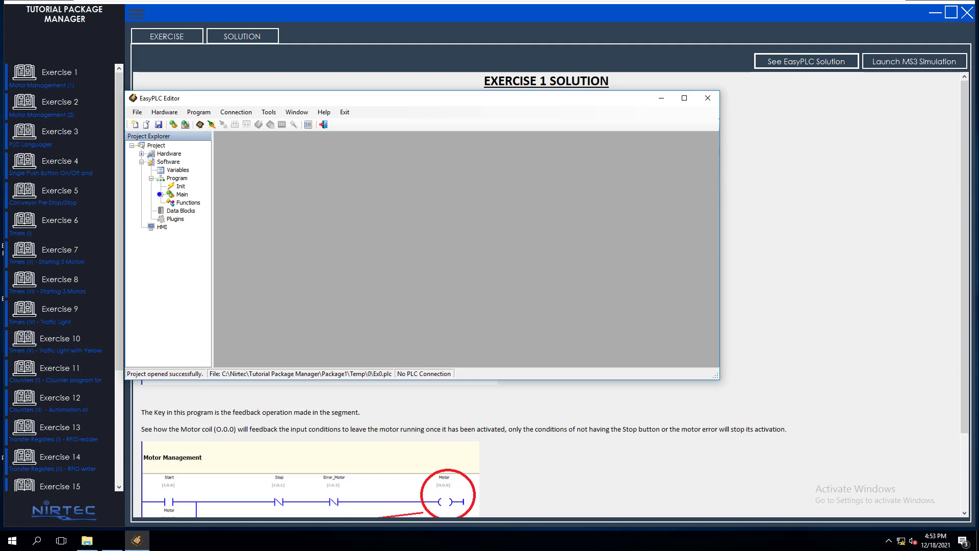
click(160, 194)
double_click(197, 202)
scroll(332, 258, down, 3)
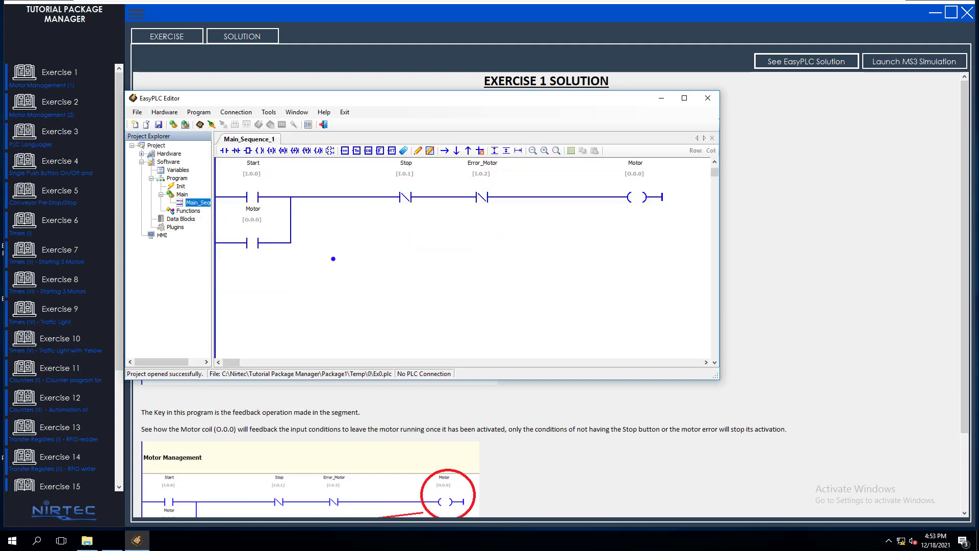
scroll(329, 280, up, 3)
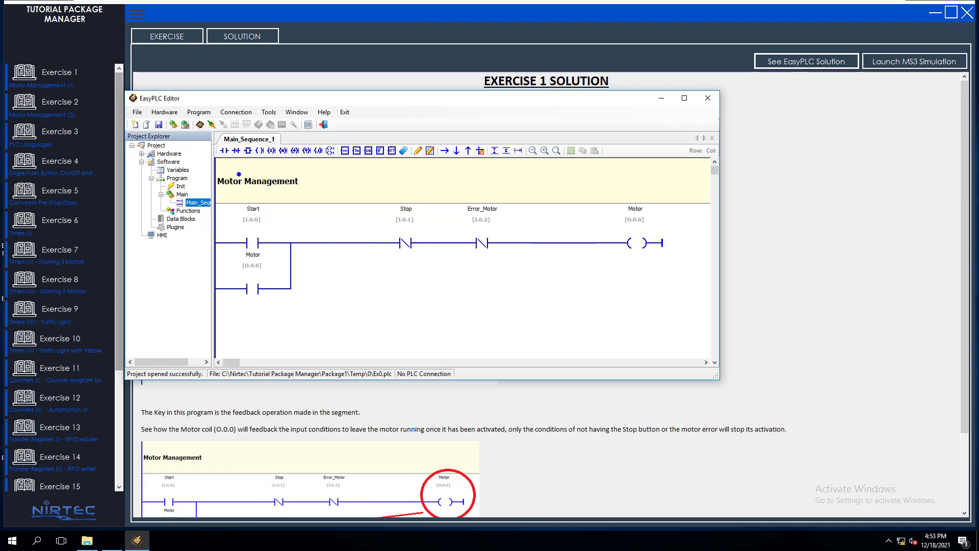
click(141, 153)
click(151, 169)
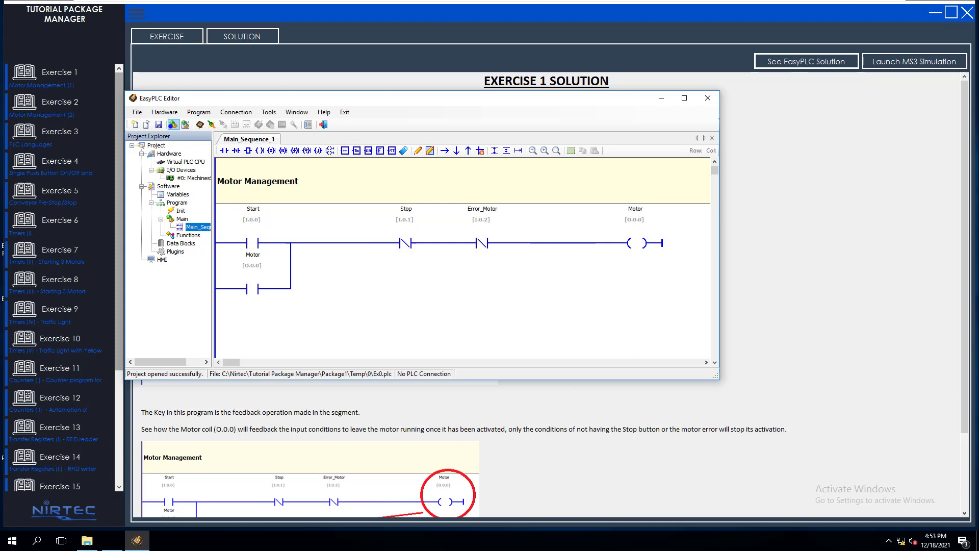
click(707, 98)
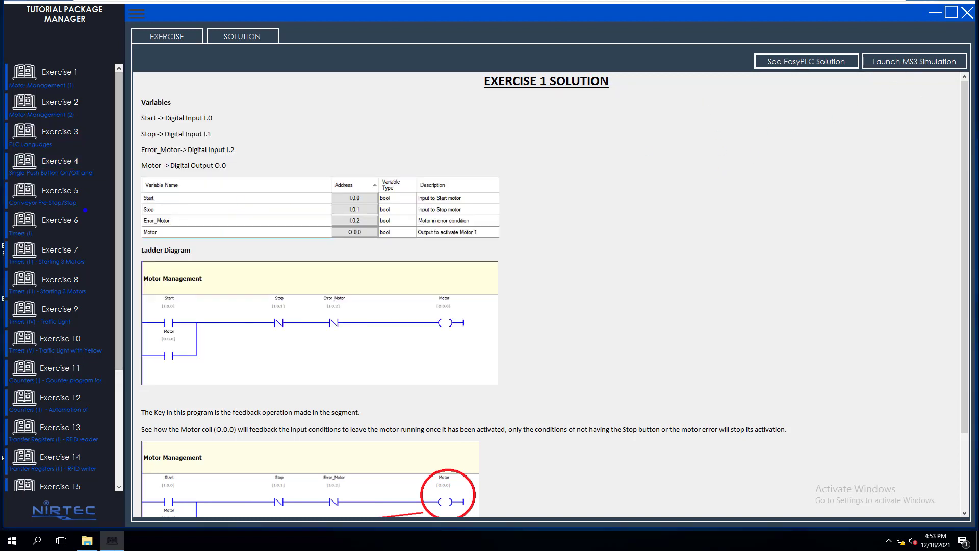
Select Exercise 20 from the exercise list and read its cobot part-distribution description
scroll(120, 230, down, 1)
scroll(119, 230, down, 5)
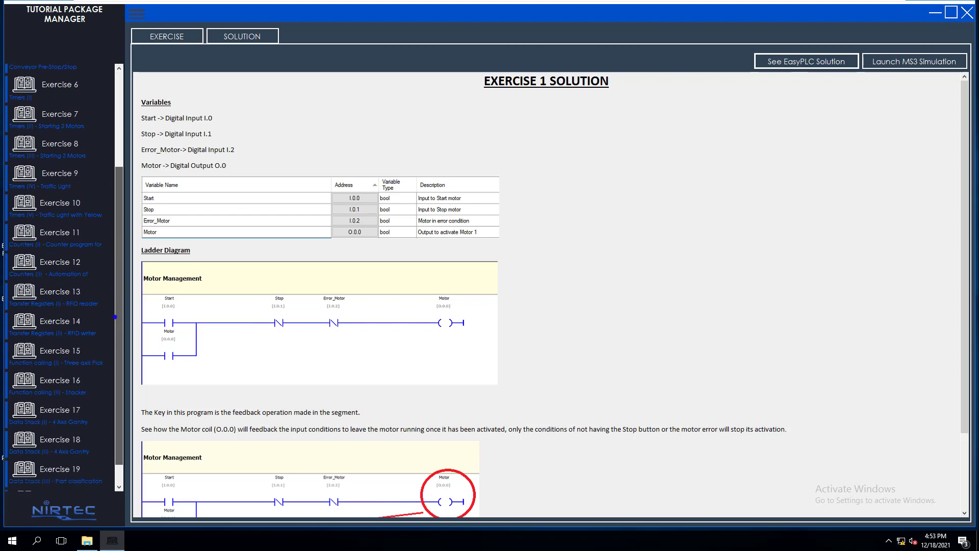
click(61, 470)
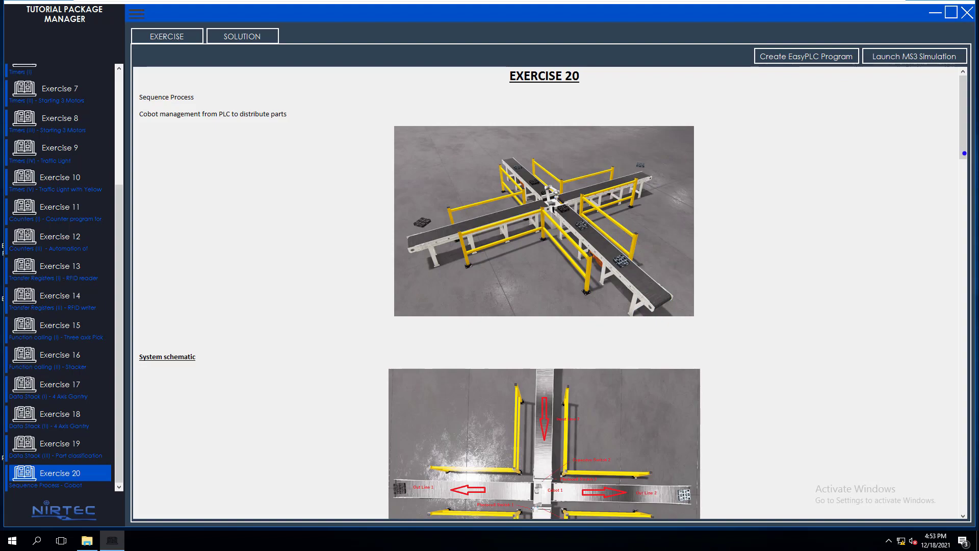
scroll(964, 153, down, 3)
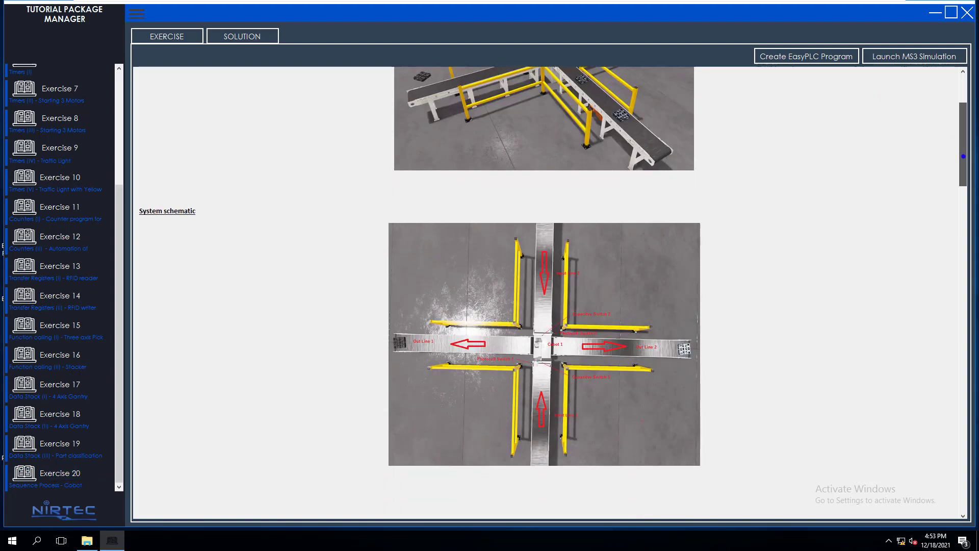
scroll(963, 157, down, 20)
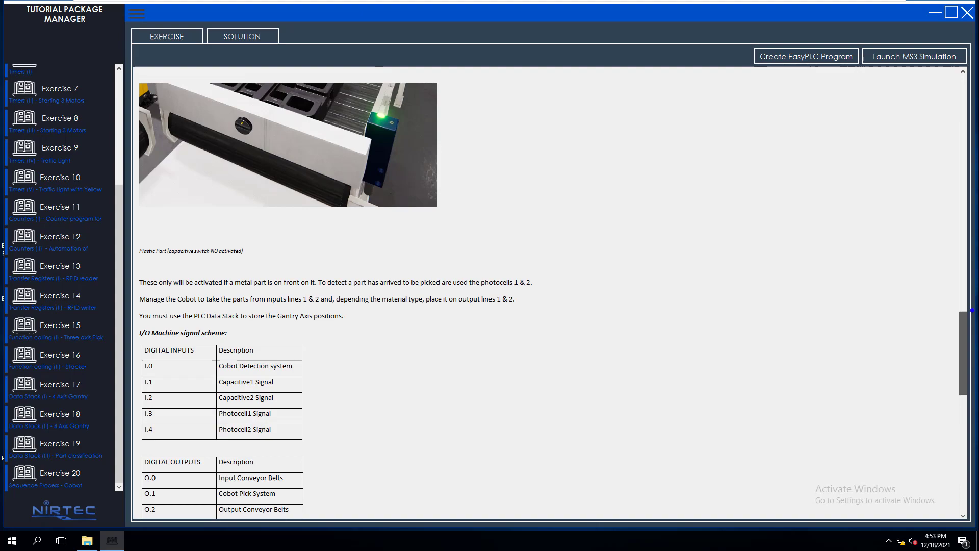
scroll(972, 310, up, 20)
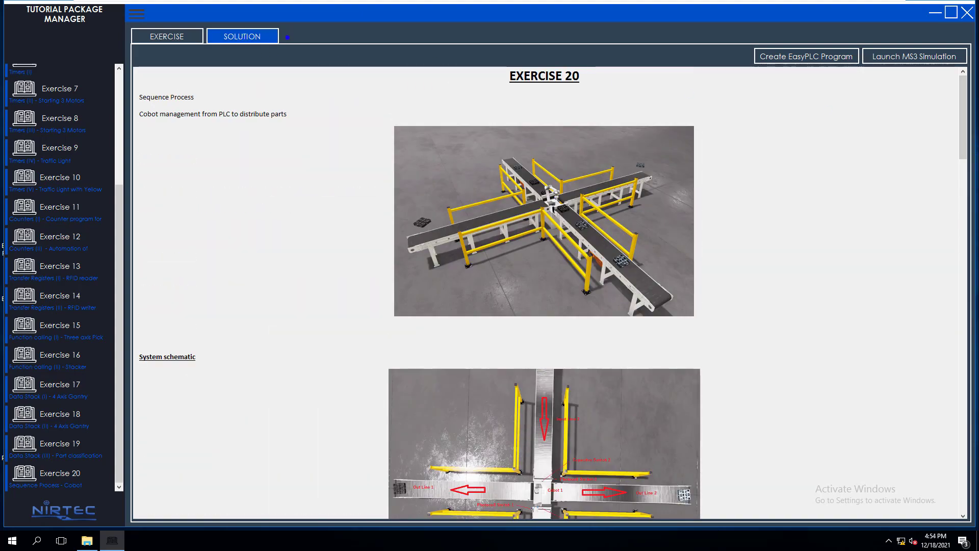
Create a new EasyPLC program for Exercise 20, inspect its Hardware devices, and close the editor
click(777, 58)
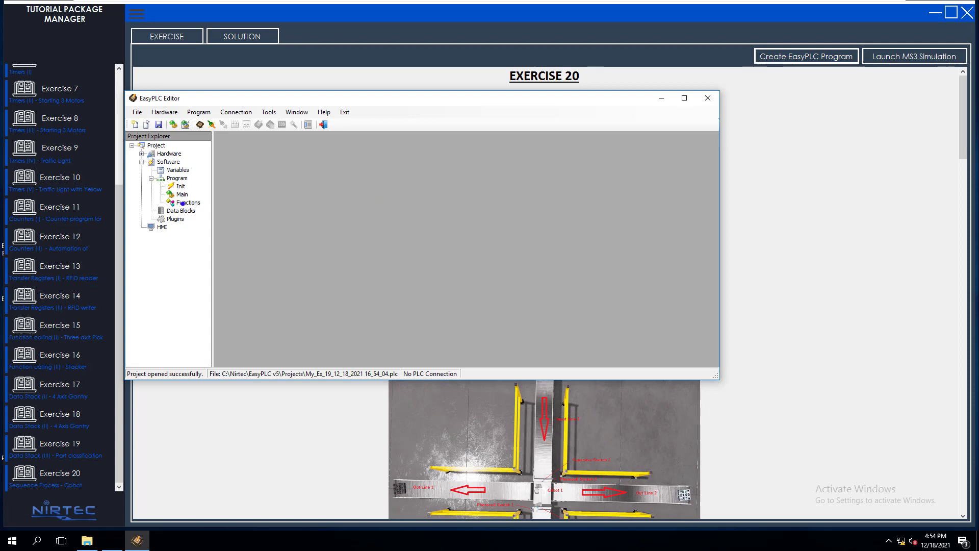
click(141, 153)
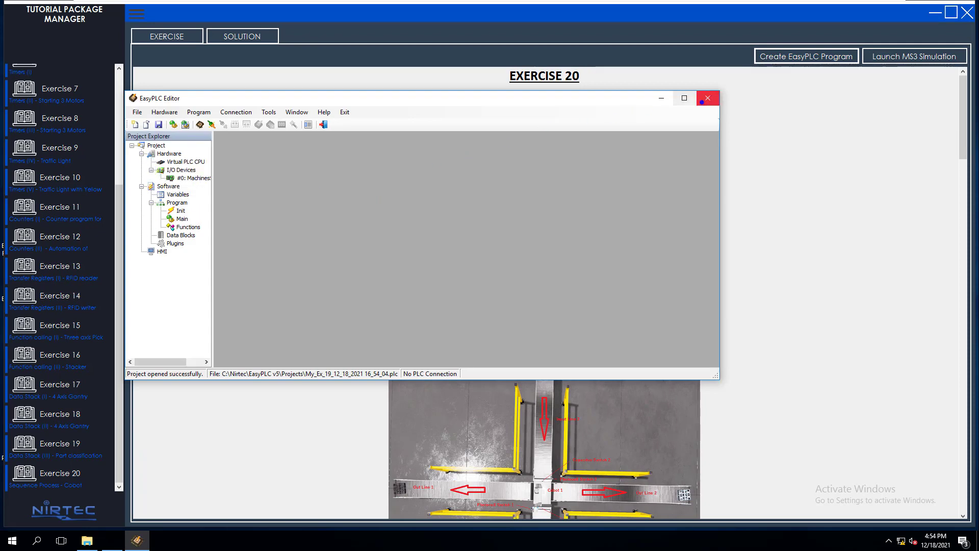
click(702, 102)
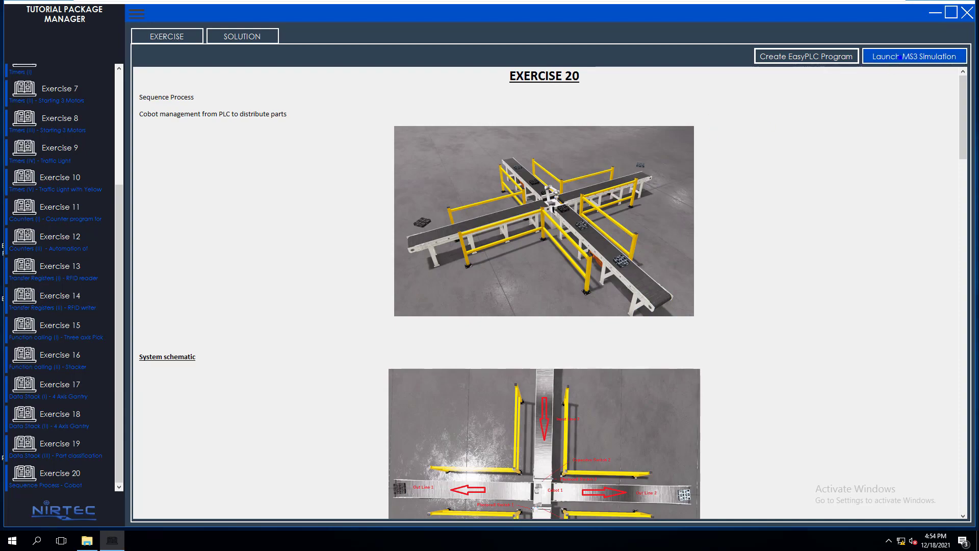
Launch the Exercise 20 MS3 simulation full-screen and toggle WorkPartCreator2 on and off in View I/O
click(900, 57)
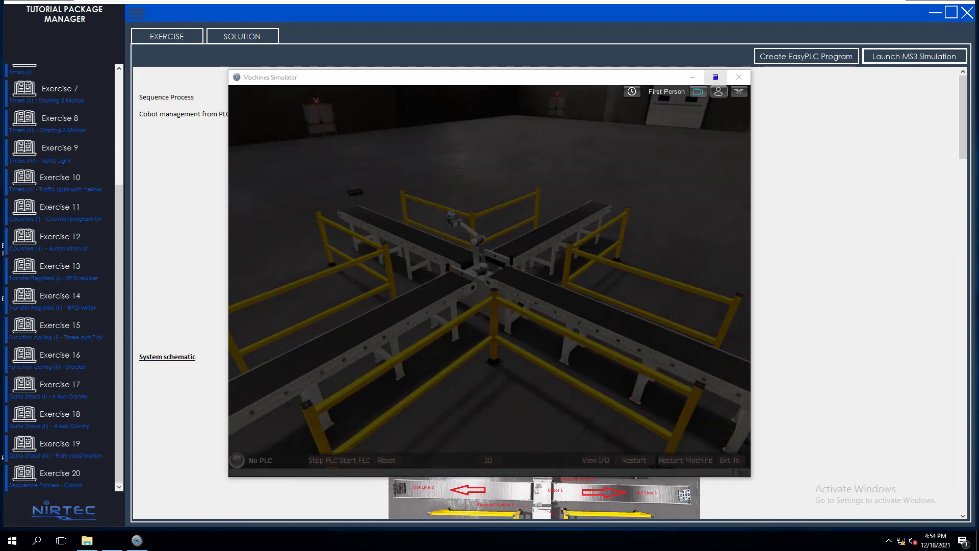
click(716, 77)
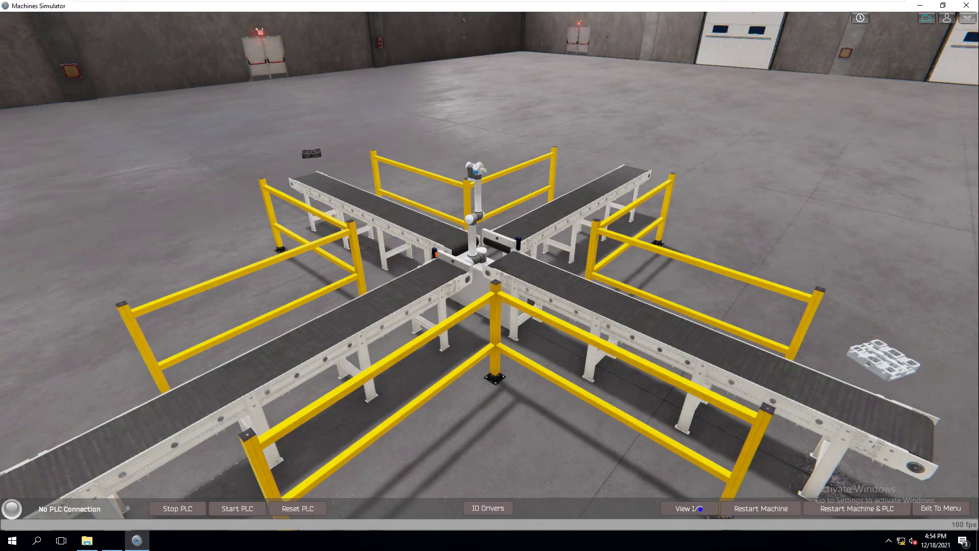
click(703, 509)
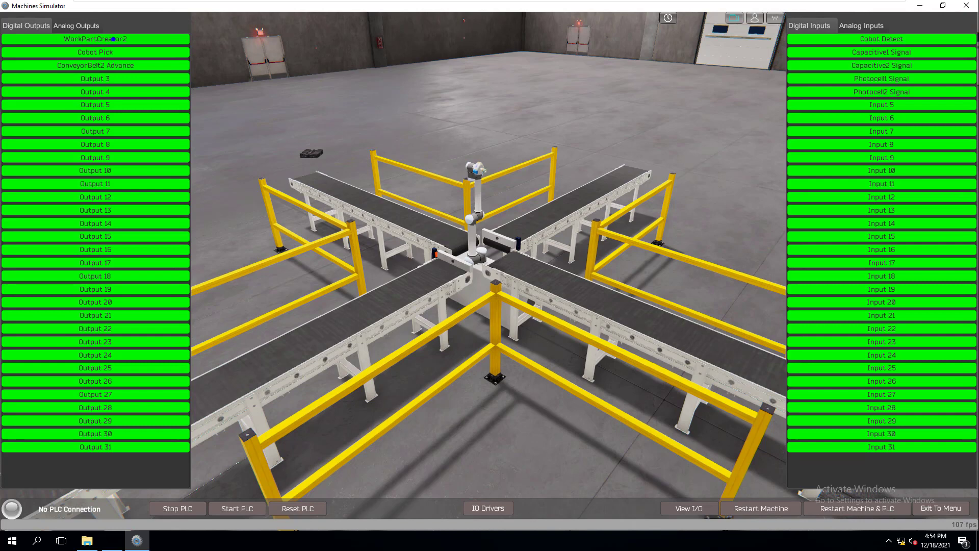
click(113, 38)
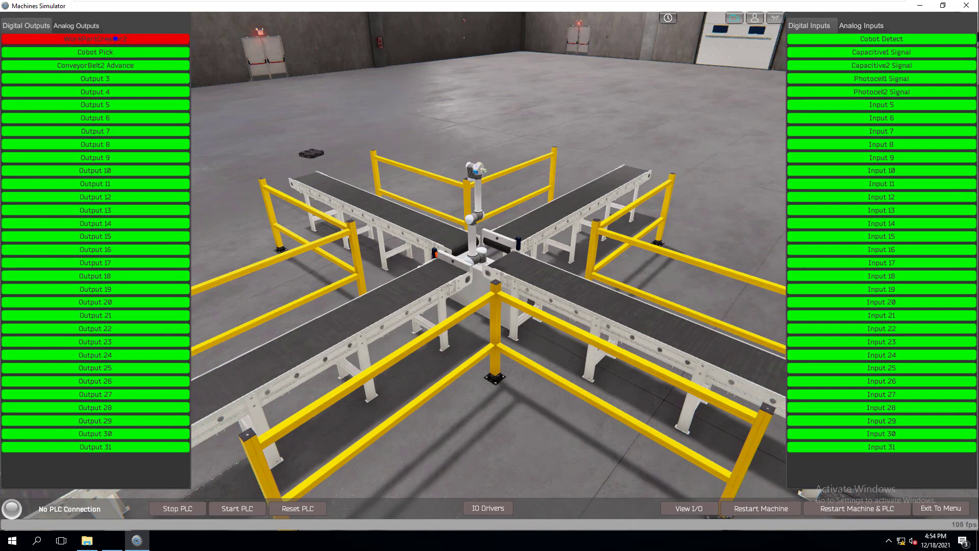
click(114, 64)
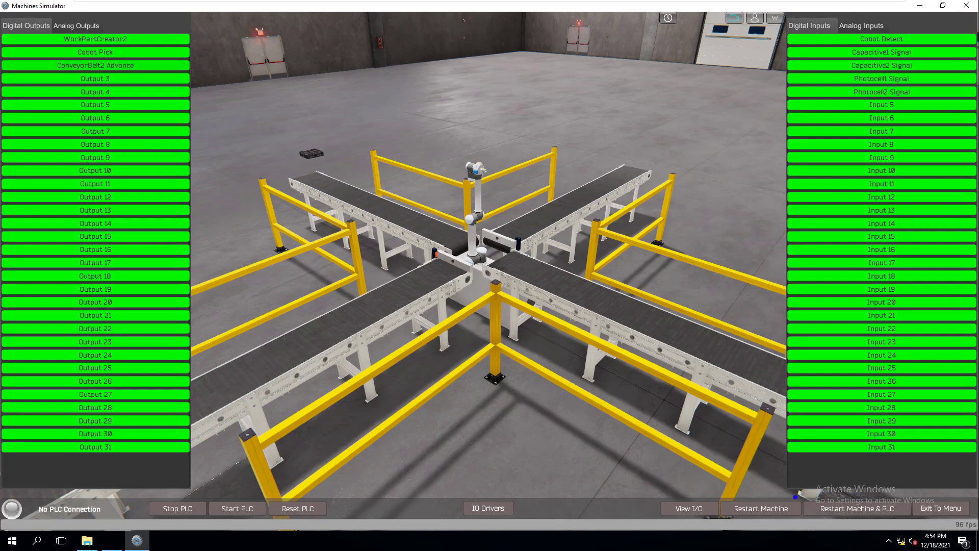
click(695, 504)
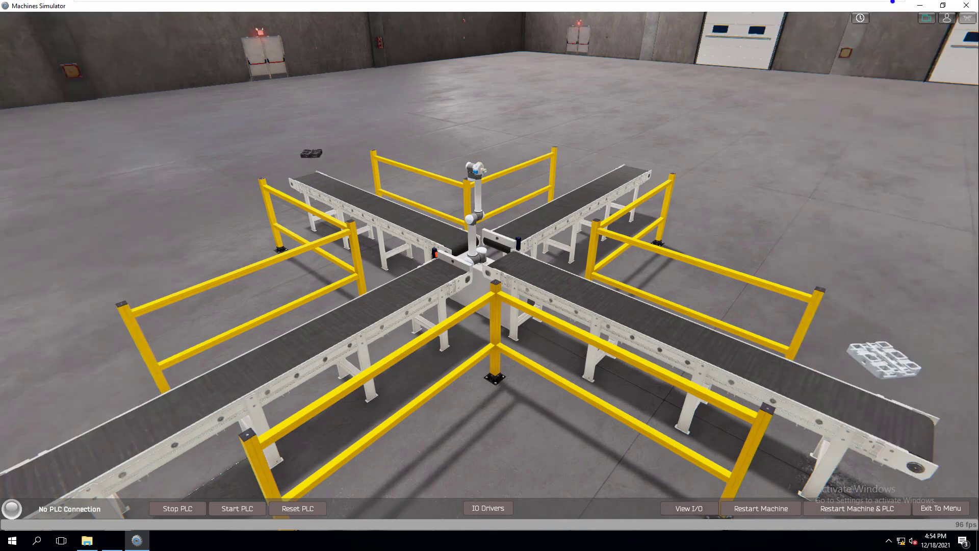
Minimize the simulator and show the Exercise 20 SOLUTION tab
click(922, 5)
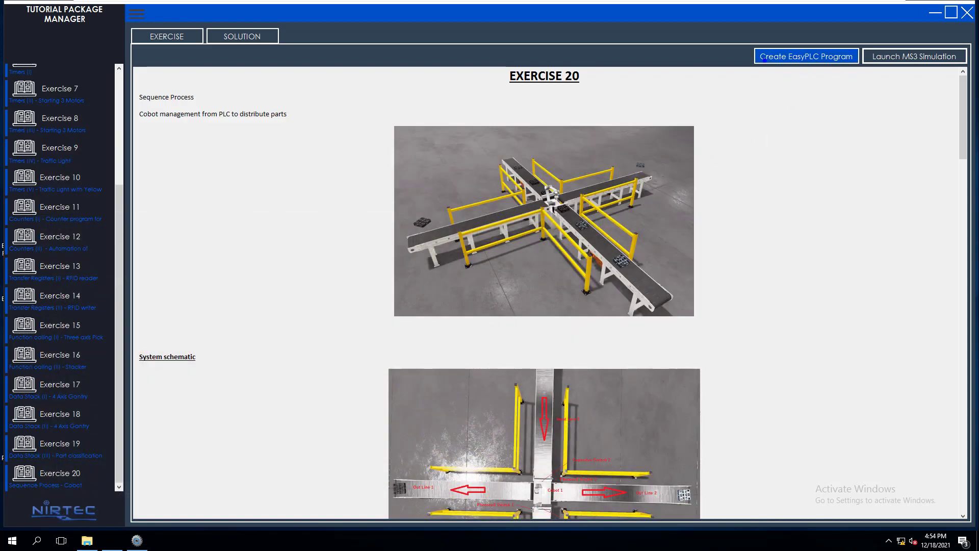
click(270, 37)
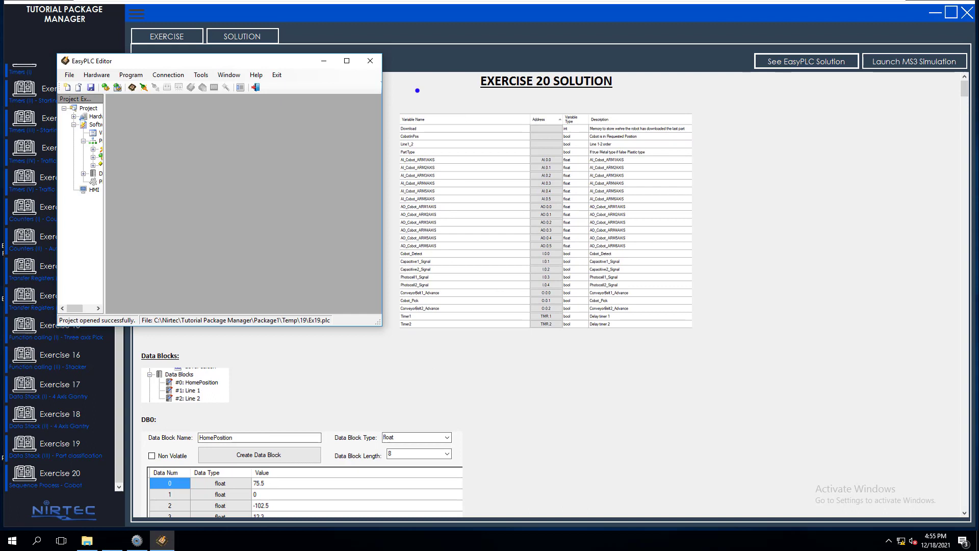
Maximize the editor and open the Init_Sequence_1 and GoToPosition ladder diagrams
click(348, 61)
click(36, 91)
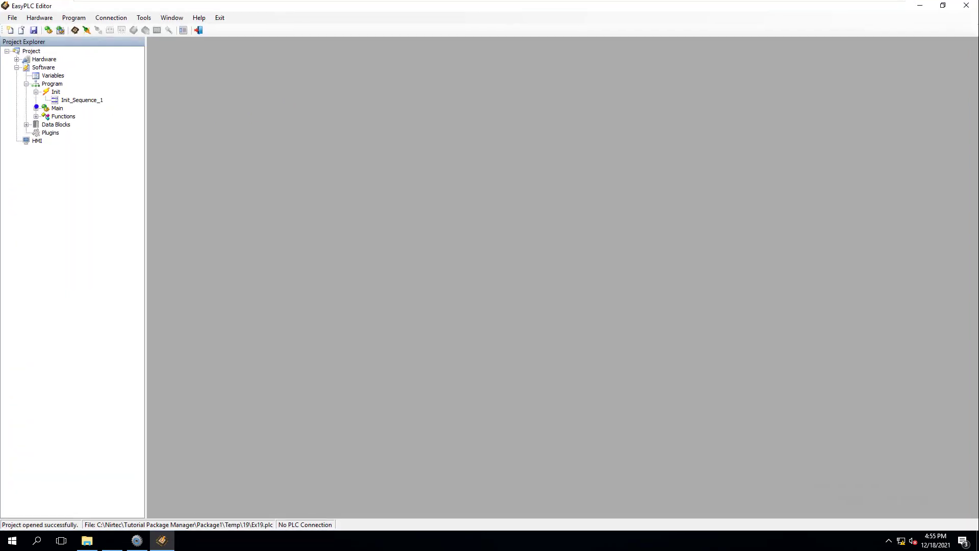
click(36, 108)
click(36, 125)
click(66, 100)
double_click(66, 100)
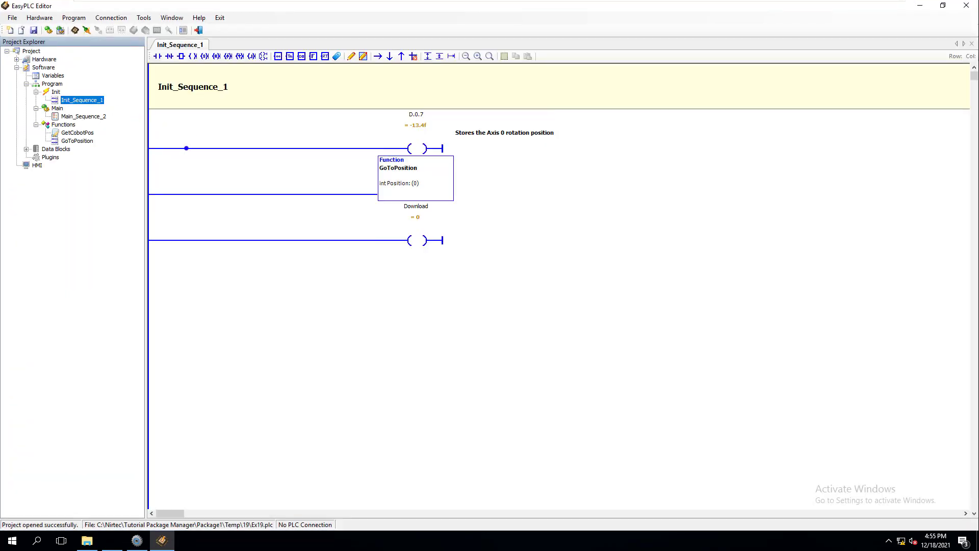
double_click(77, 141)
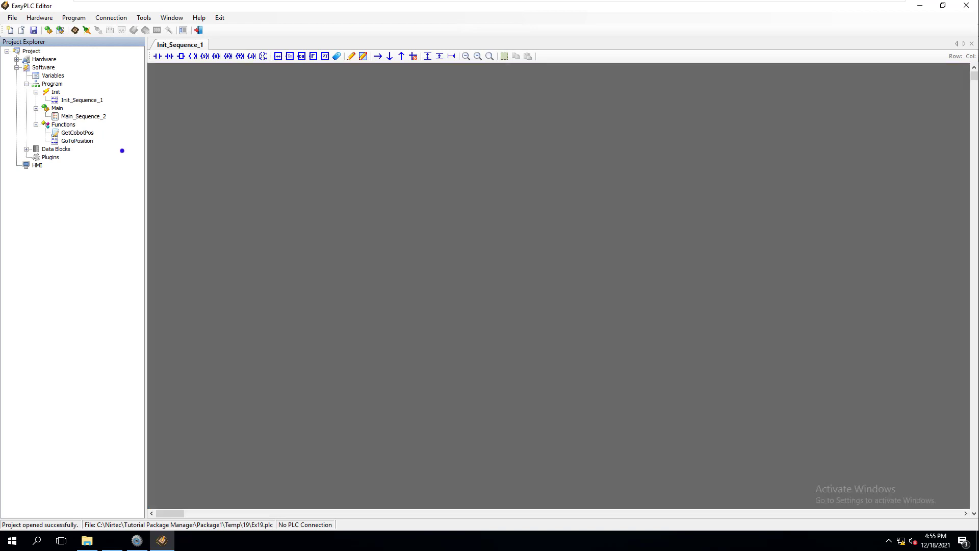
Check the Data Blocks and Hardware configuration, then compile and send the project to the PLC
click(26, 165)
scroll(168, 177, down, 3)
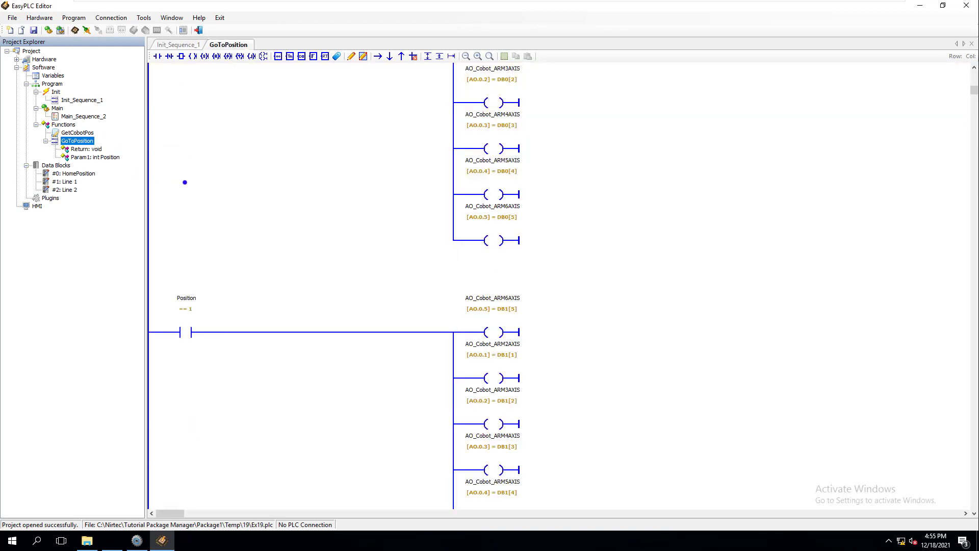
scroll(184, 181, up, 3)
click(16, 60)
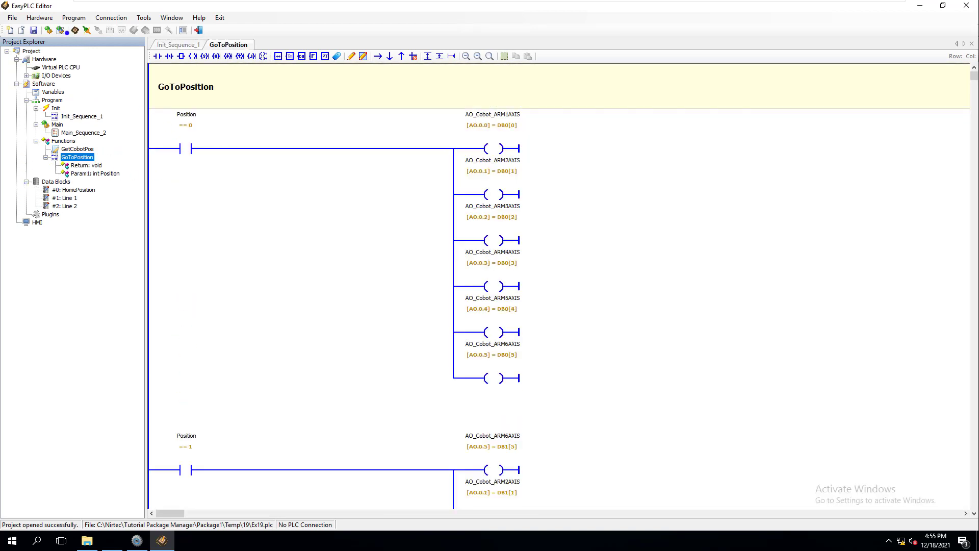
click(60, 30)
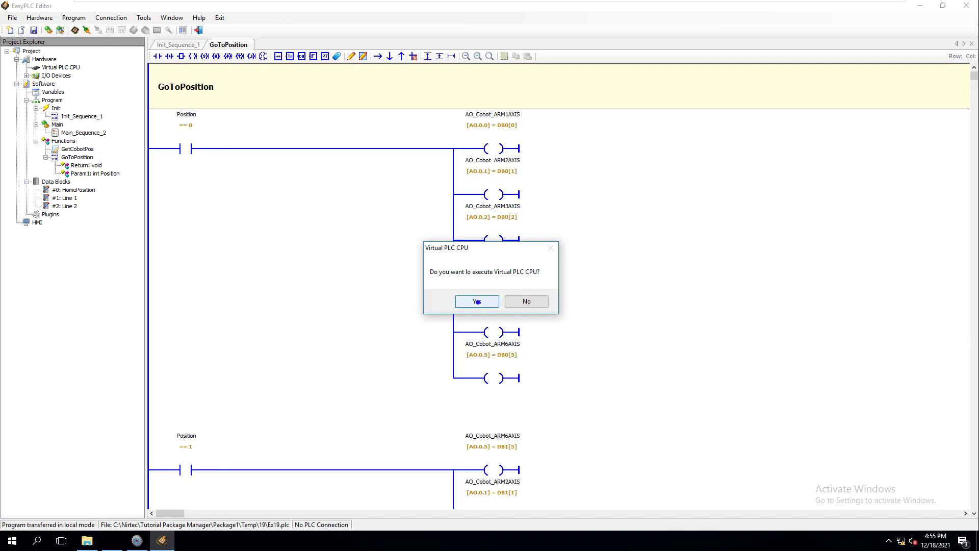
Start the Virtual PLC CPU, show its CPU console panel from the tray, and return to the simulator
click(478, 301)
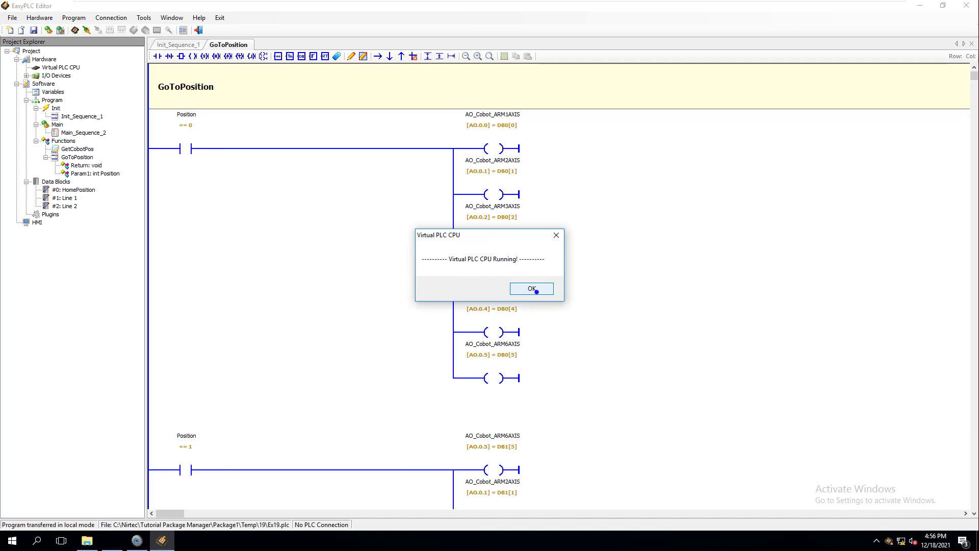
click(531, 290)
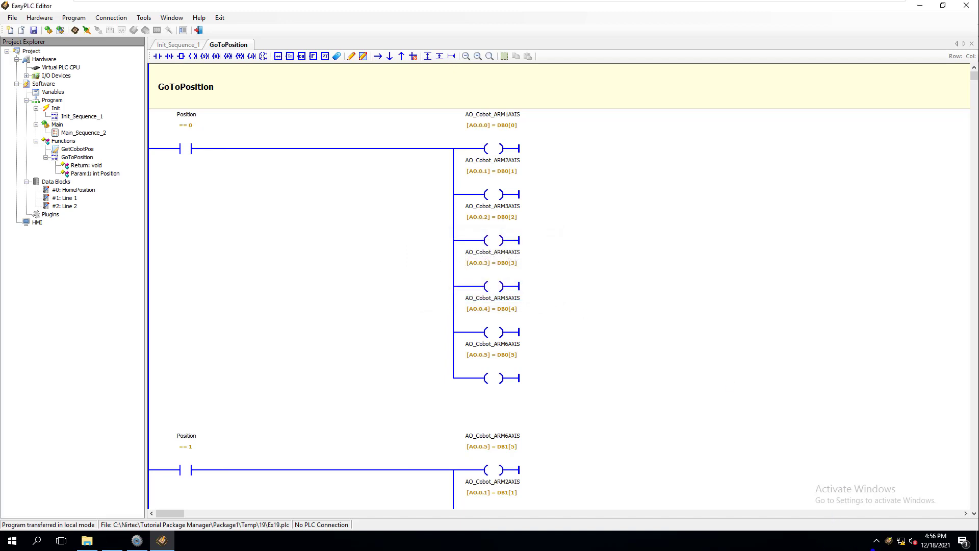
click(889, 541)
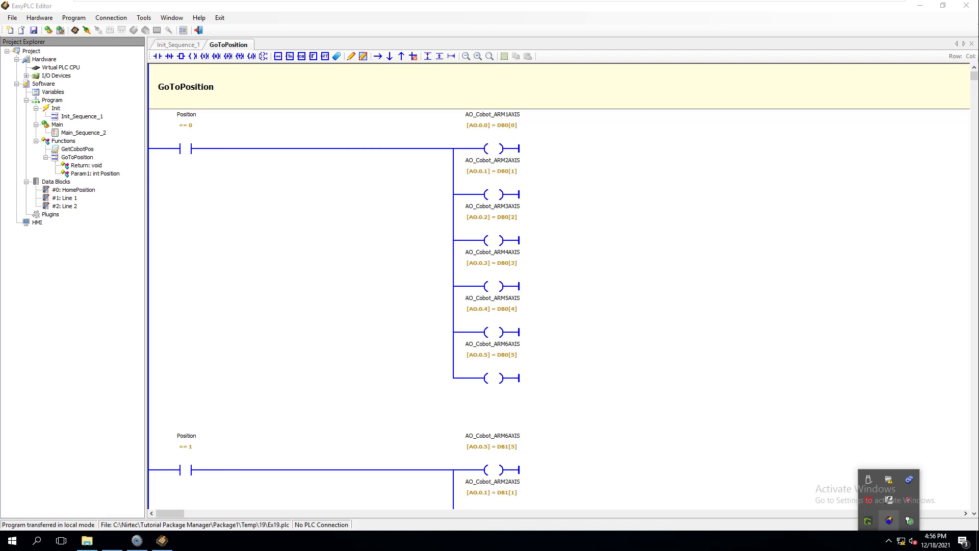
right_click(889, 521)
click(845, 475)
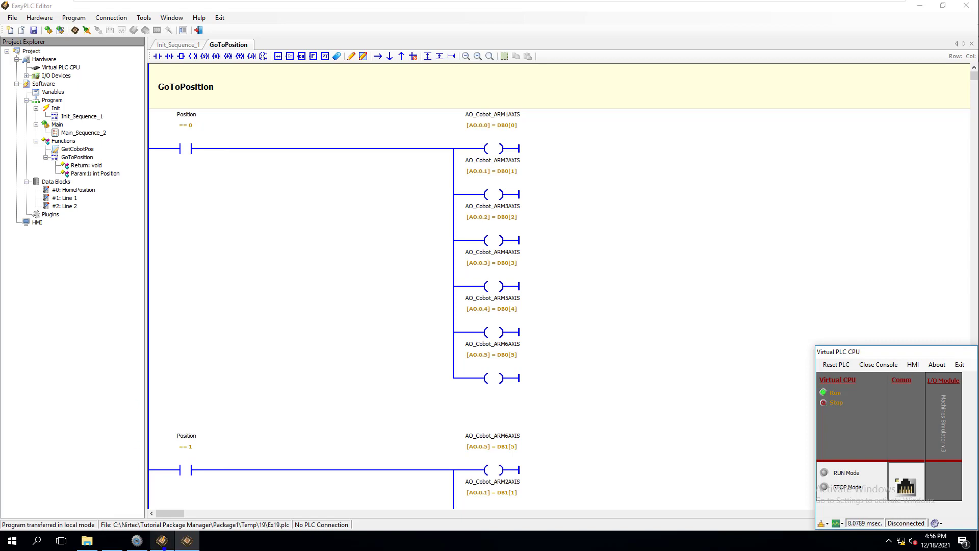
click(137, 541)
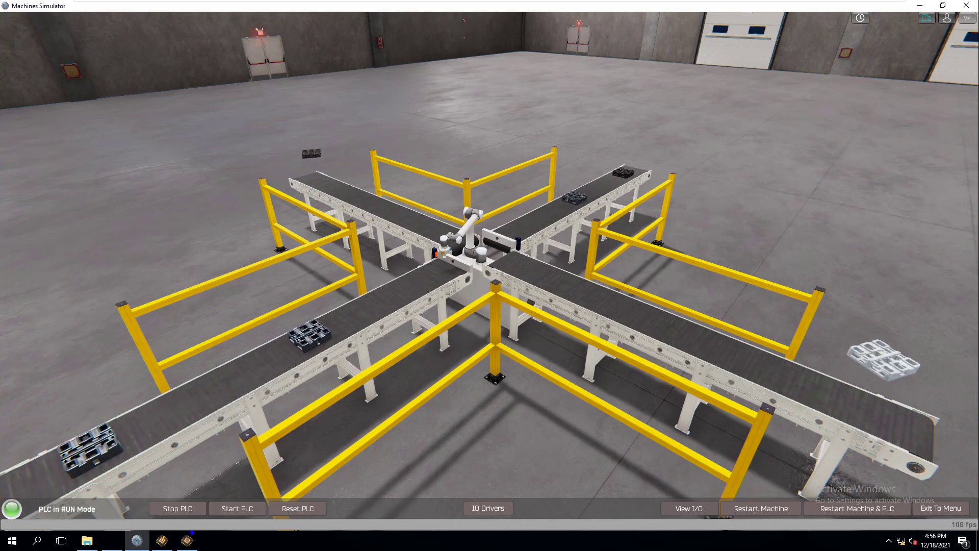
Connect EasyPLC Editor online to the running Virtual PLC and restore the editor to a smaller window
key(alt+Tab)
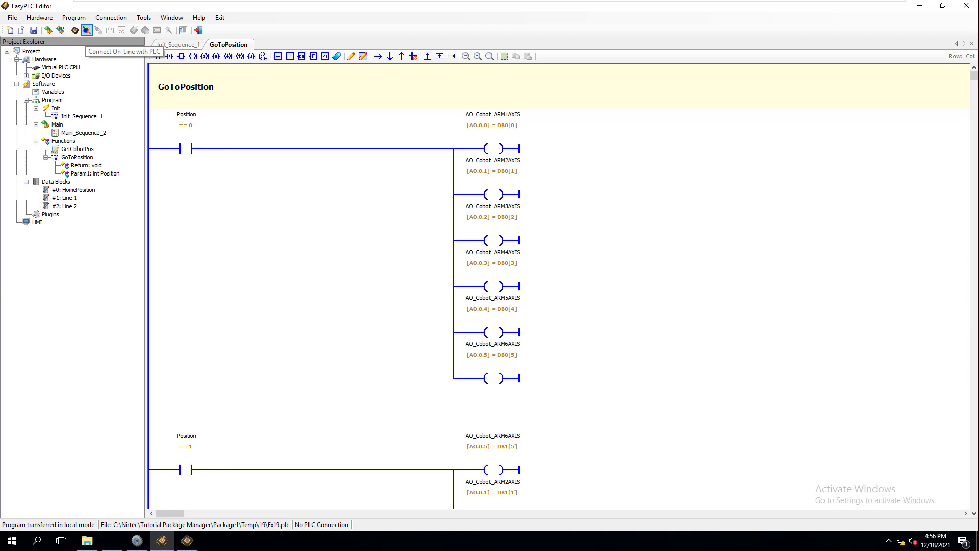
click(86, 30)
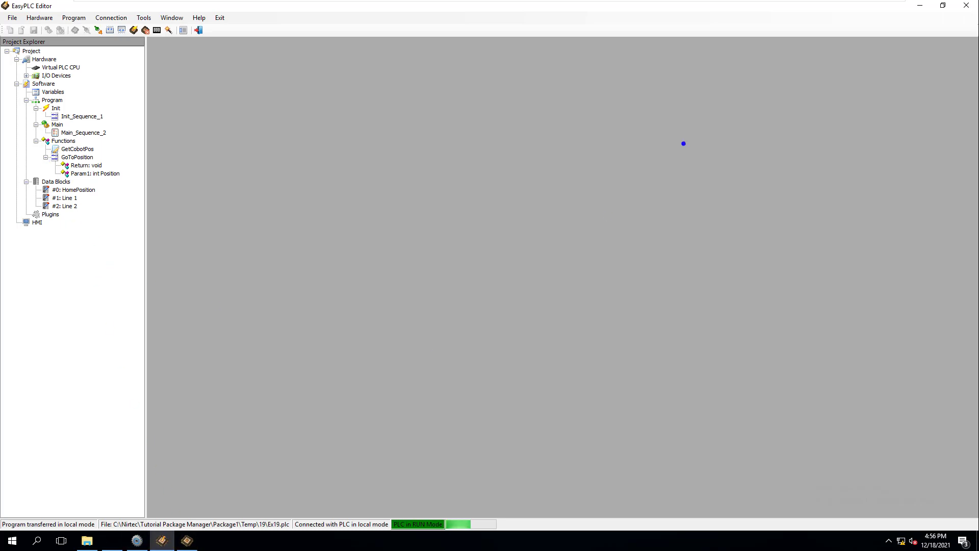
click(944, 6)
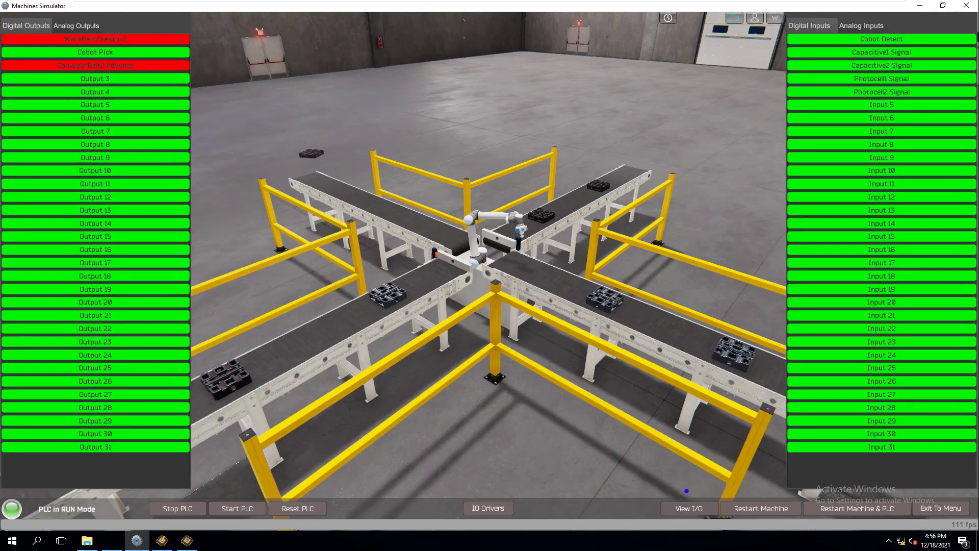
Bring Machines Simulator forward and display the cobot's Analog Inputs and Analog Outputs axis values
key(alt+Tab)
click(861, 25)
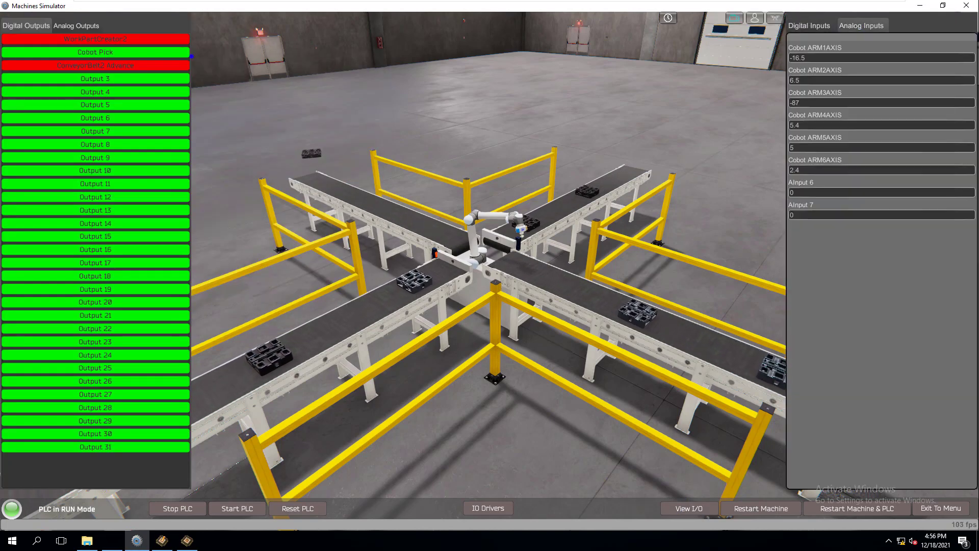
click(76, 26)
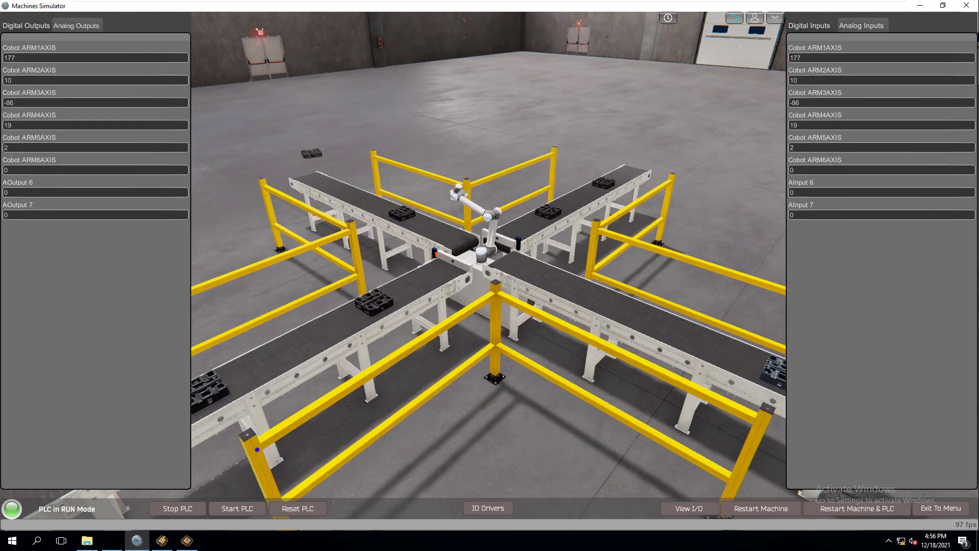
Maximize EasyPLC Editor and view the Init_Sequence_1, Main_Sequence_2 and ConnectLines diagrams online
key(alt+Tab)
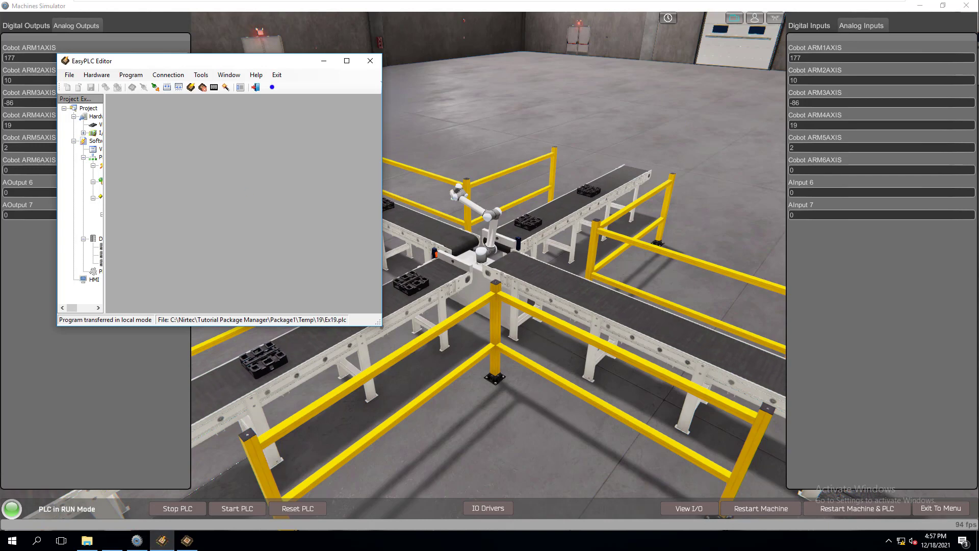
click(347, 56)
double_click(81, 116)
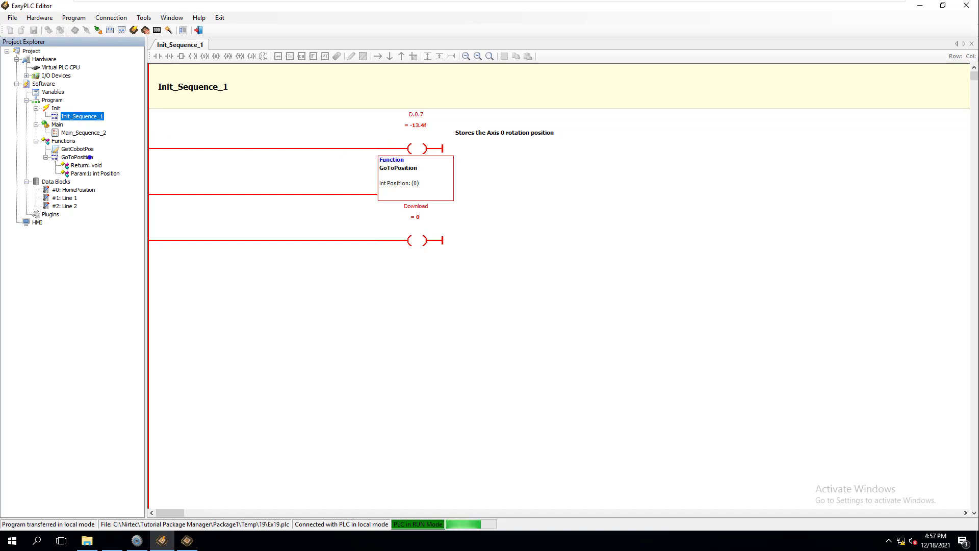
double_click(77, 133)
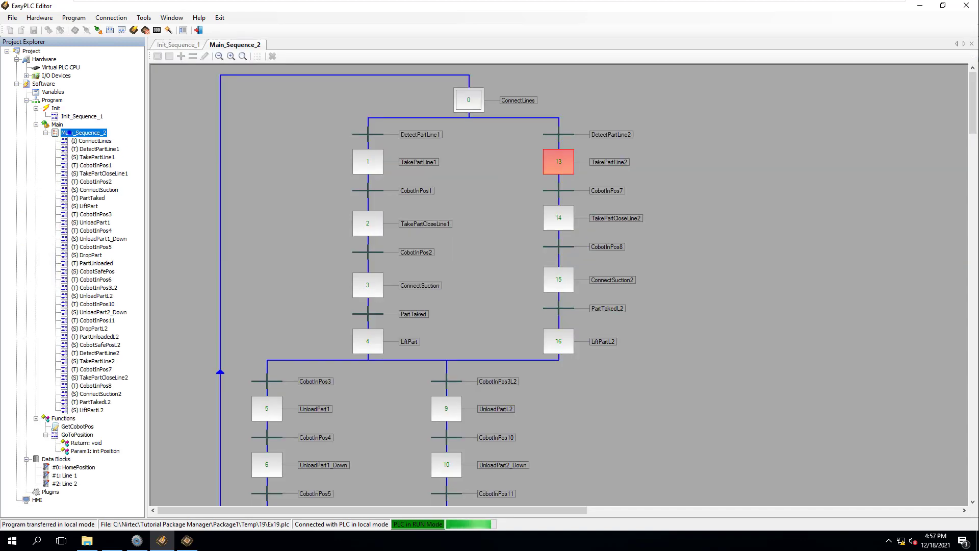
double_click(82, 140)
double_click(86, 132)
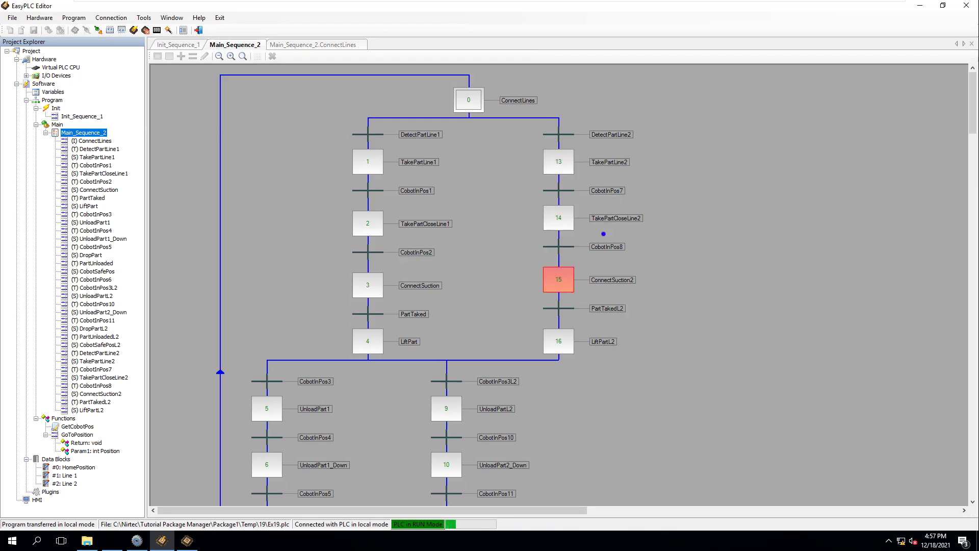
Inspect the CobotInPos1, CobotInPos3, DropPart and GoToPosition ladders, then expand I/O devices
scroll(516, 366, down, 5)
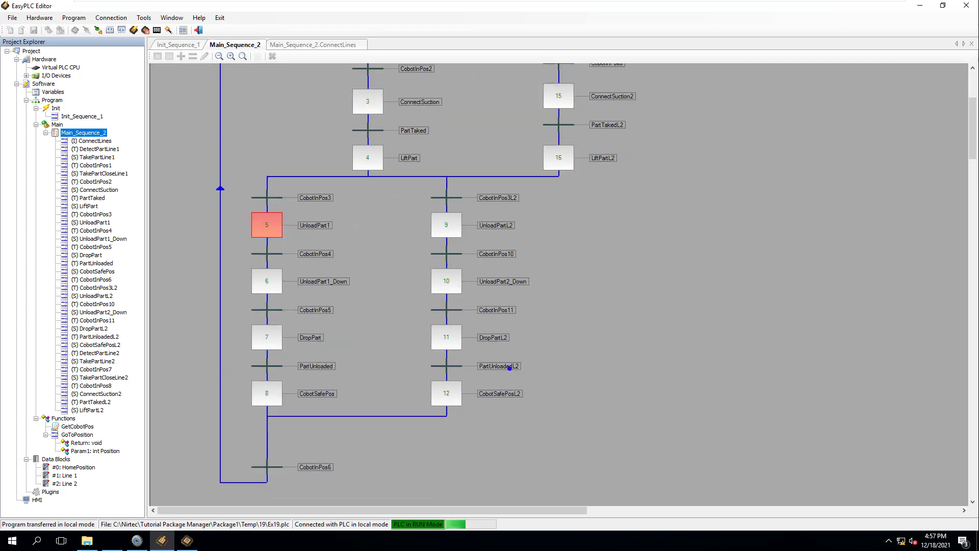
scroll(506, 367, up, 2)
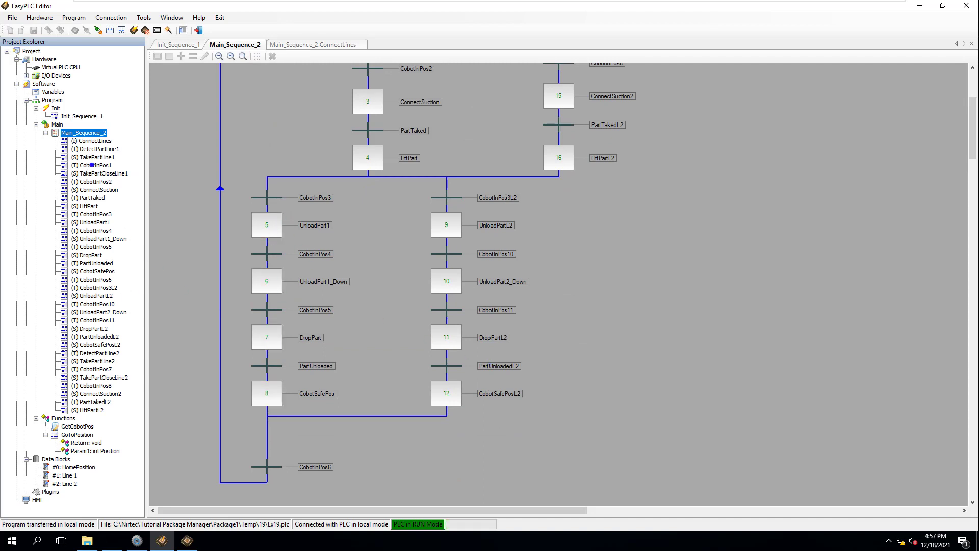
double_click(91, 166)
double_click(102, 215)
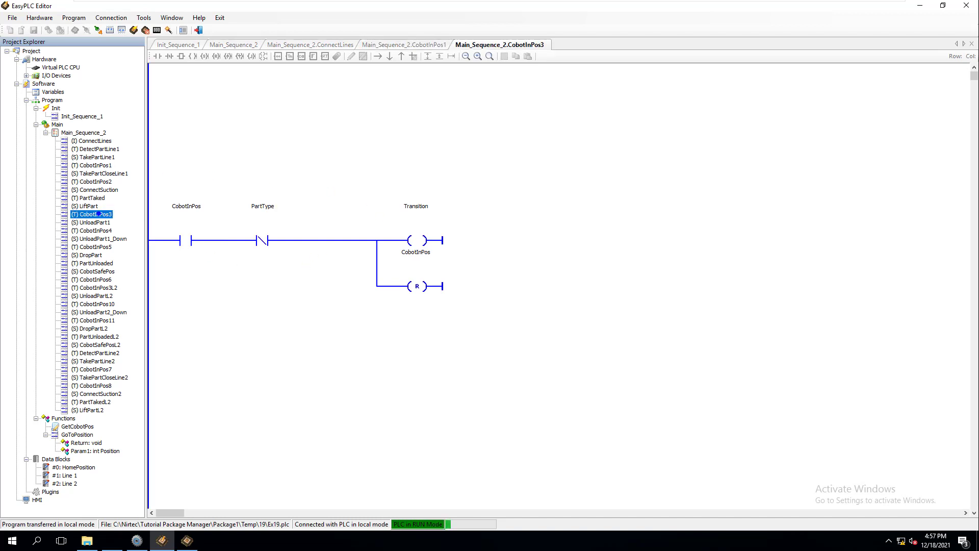
double_click(90, 255)
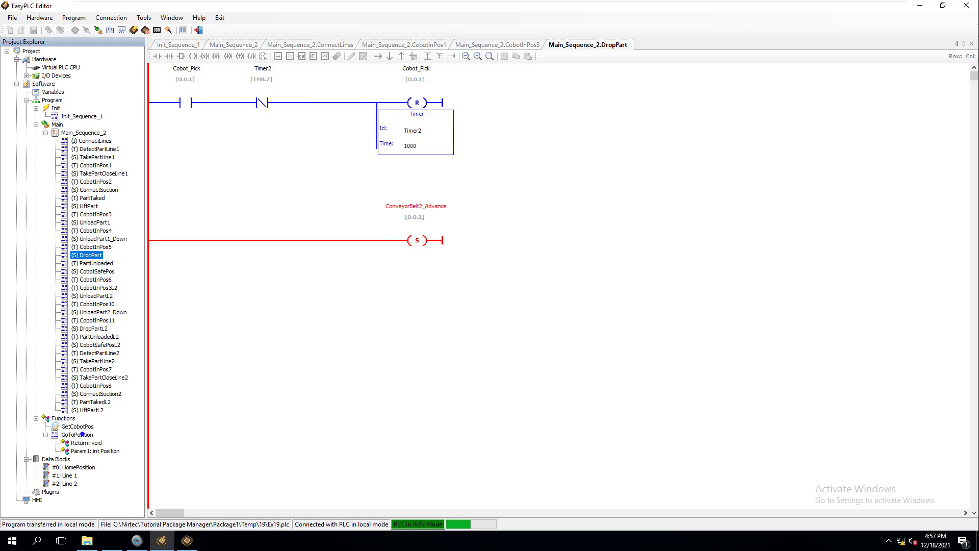
double_click(83, 435)
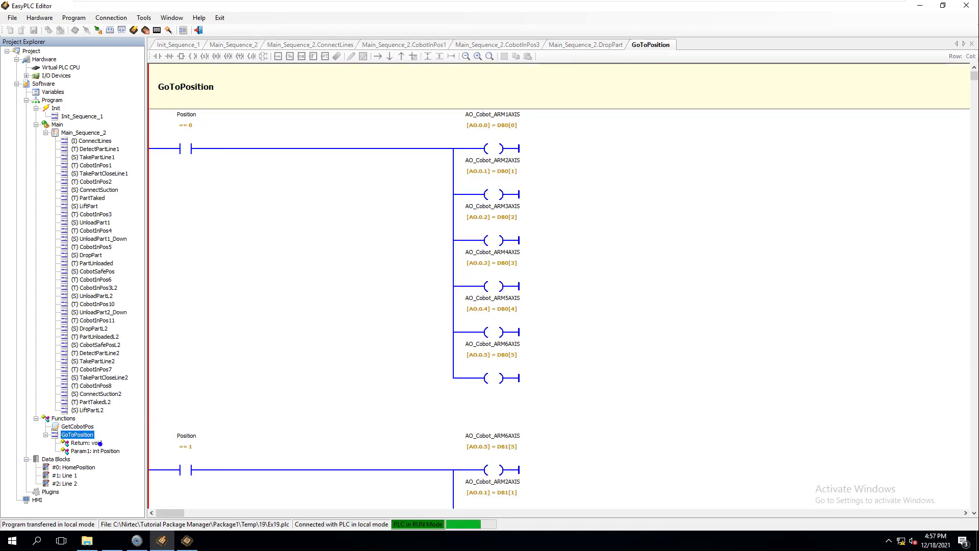
click(94, 443)
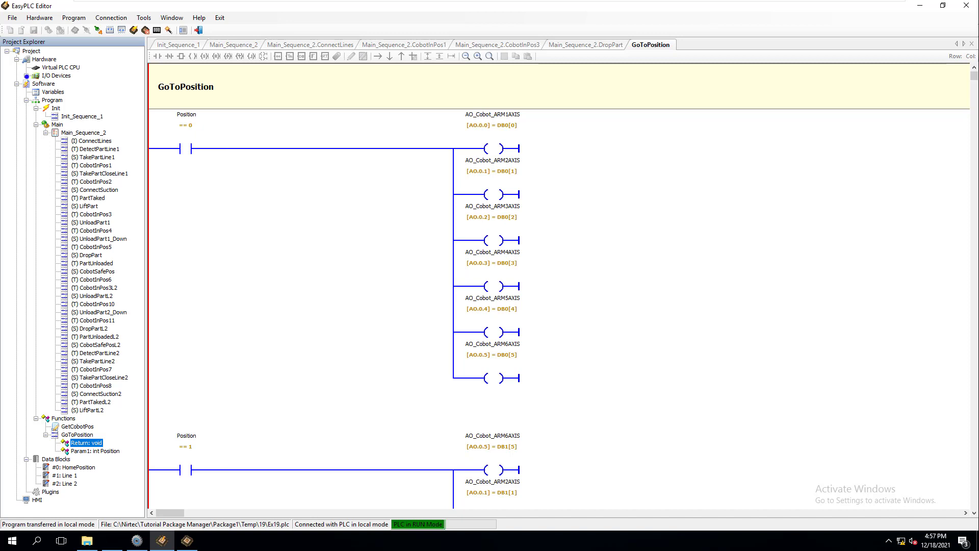
click(26, 75)
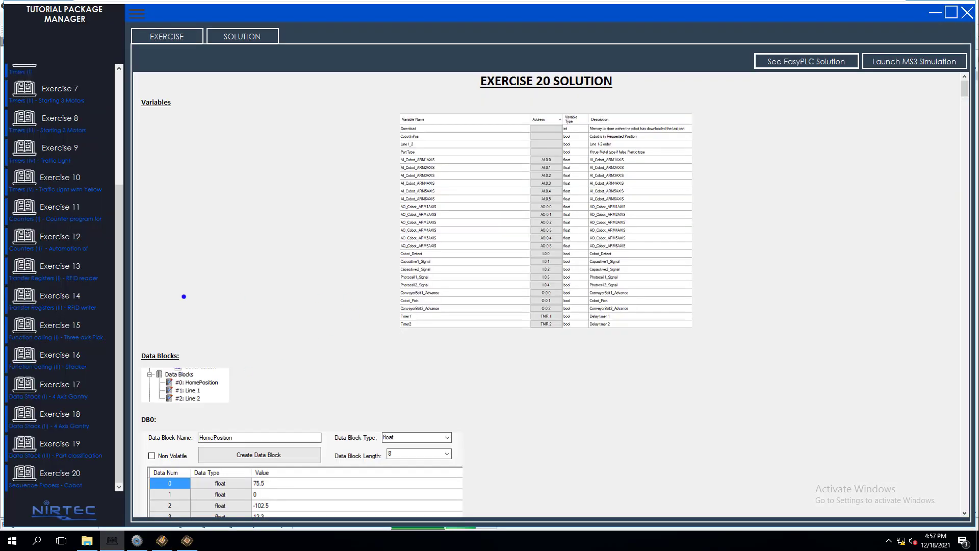
Go to Exercise 8, the three motors started with timers, from the top of the exercise list
scroll(117, 174, up, 2)
scroll(117, 173, up, 4)
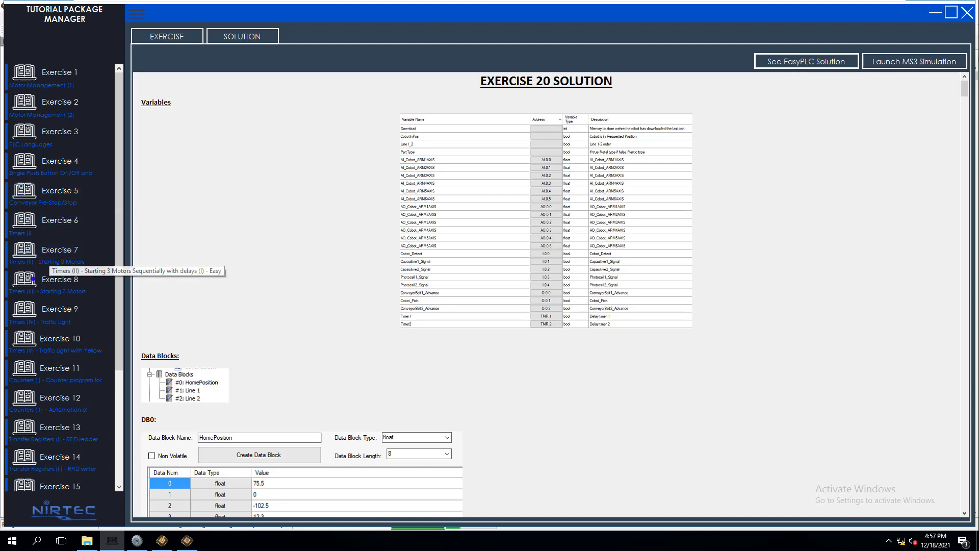
click(59, 282)
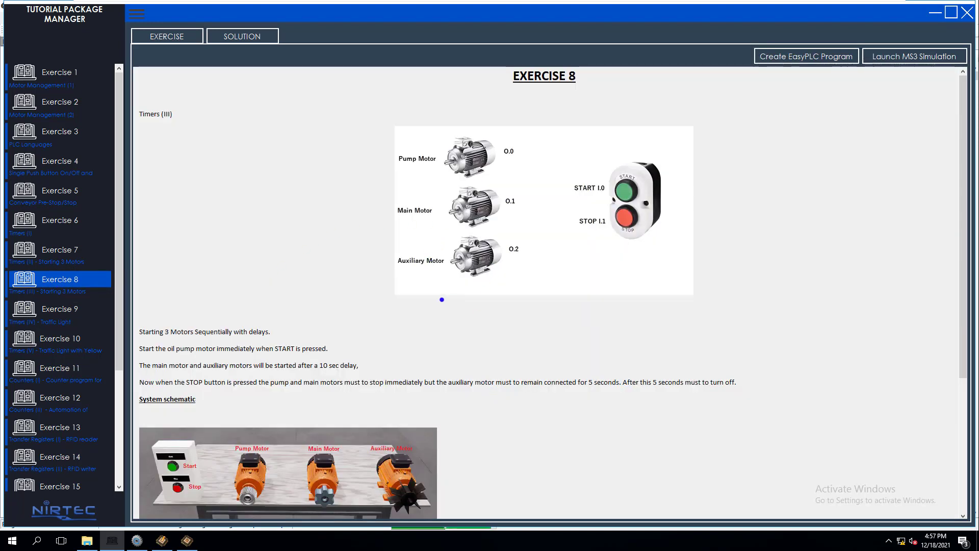
Read Exercise 8 down to its Timing Diagram, then return to the Machines Simulator cobot cell
scroll(718, 150, down, 4)
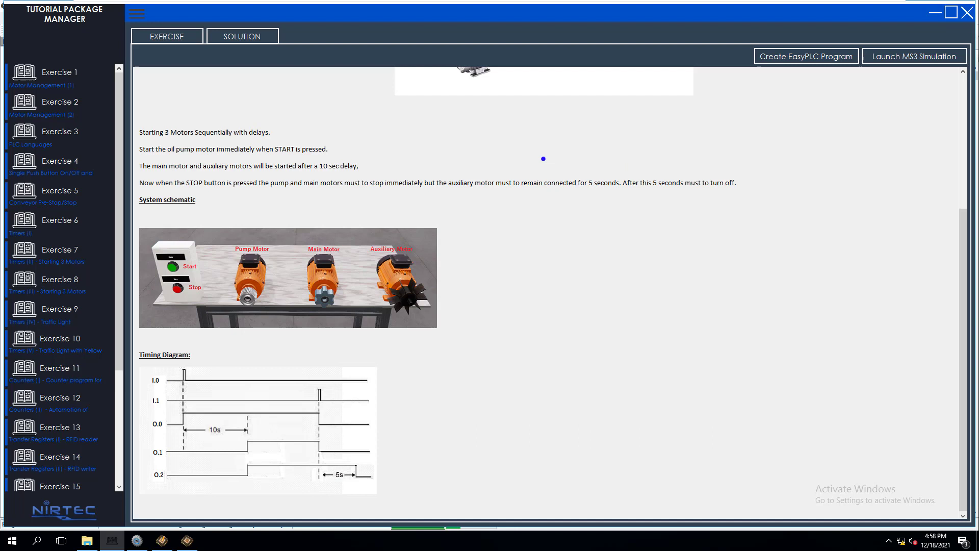
scroll(307, 184, up, 1)
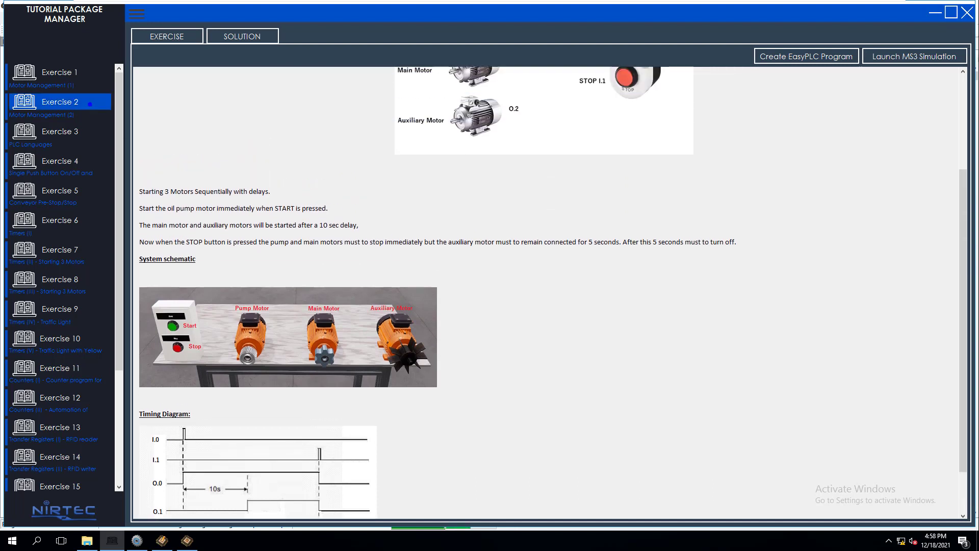
scroll(427, 203, up, 3)
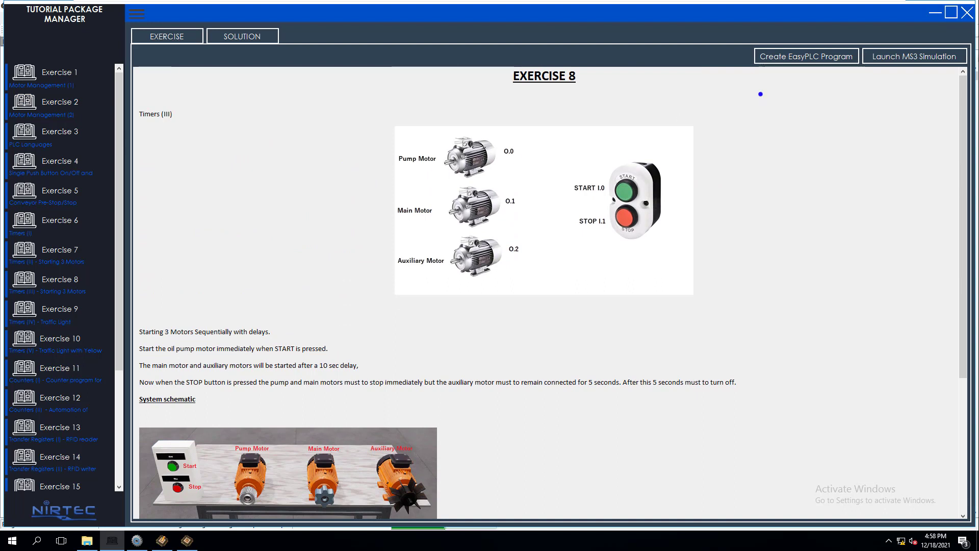
click(137, 540)
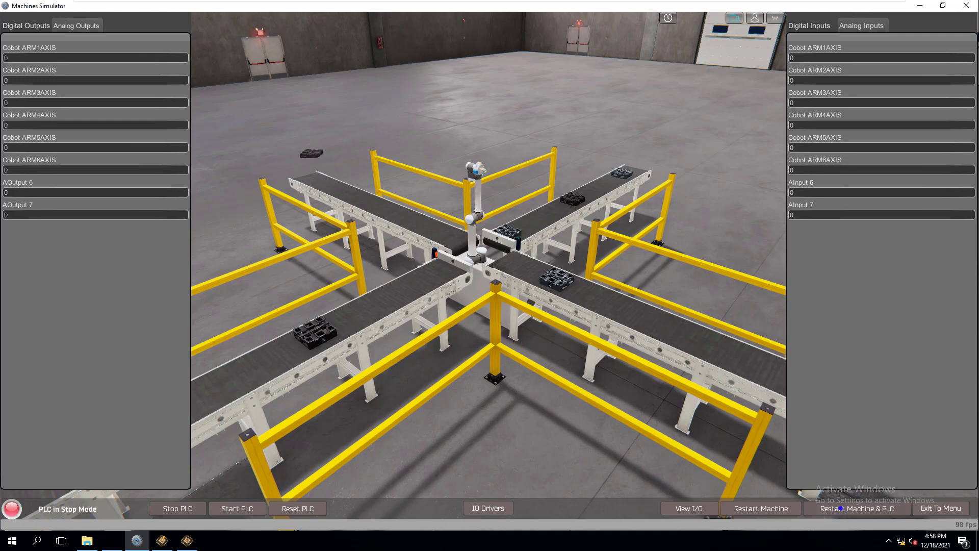
Restart the cobot machine and virtual PLC, then close Machines Simulator
click(840, 508)
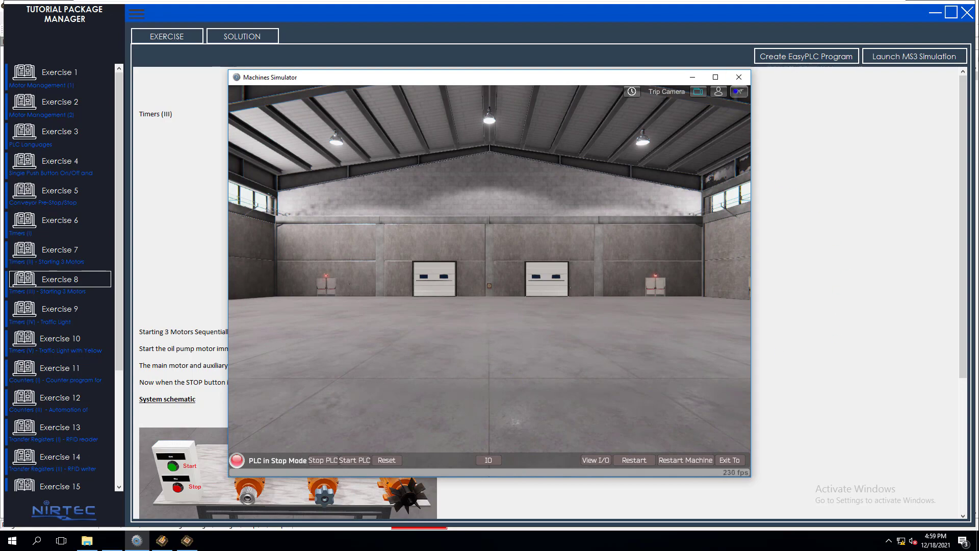
click(739, 77)
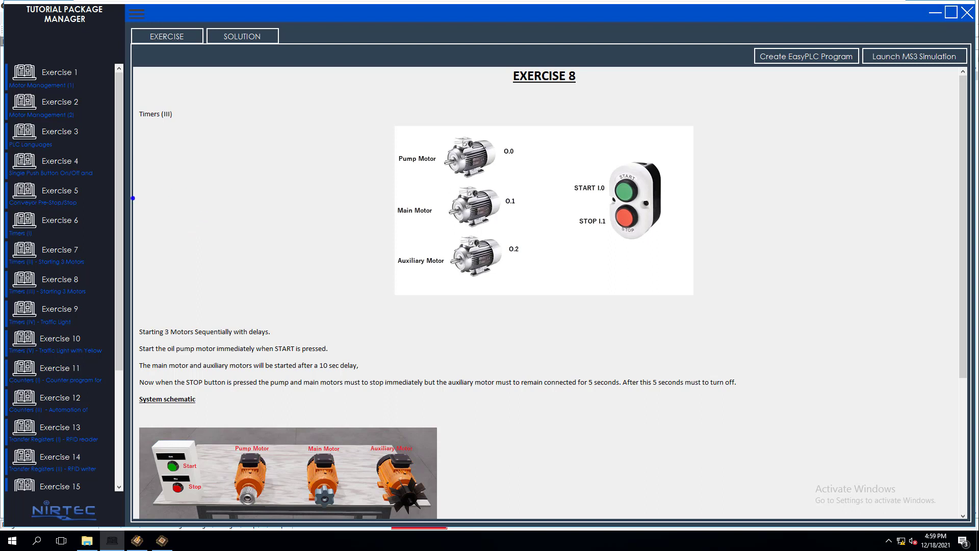
Open Exercise 14 on RFID parts weighing and read its system schematic and objective
scroll(115, 240, down, 2)
scroll(115, 240, down, 4)
click(59, 296)
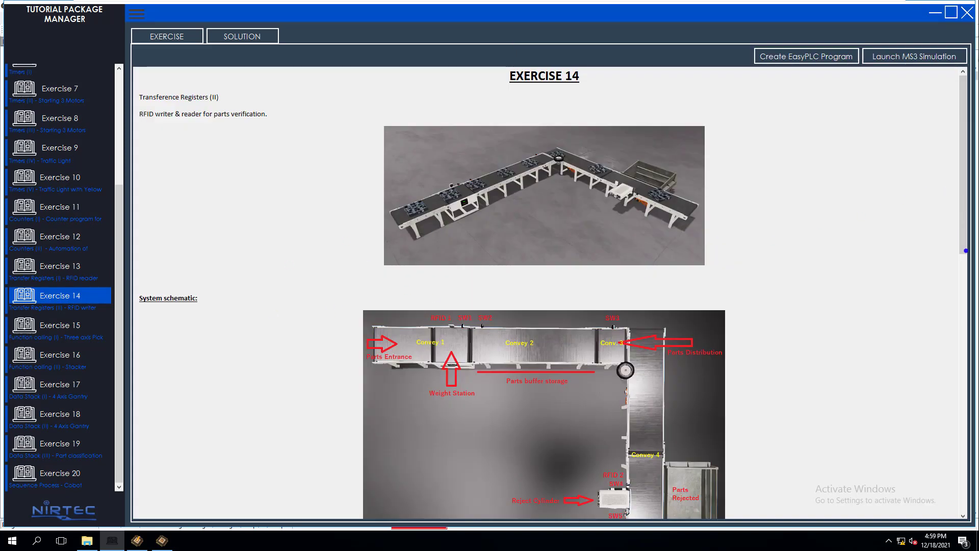
scroll(274, 158, down, 3)
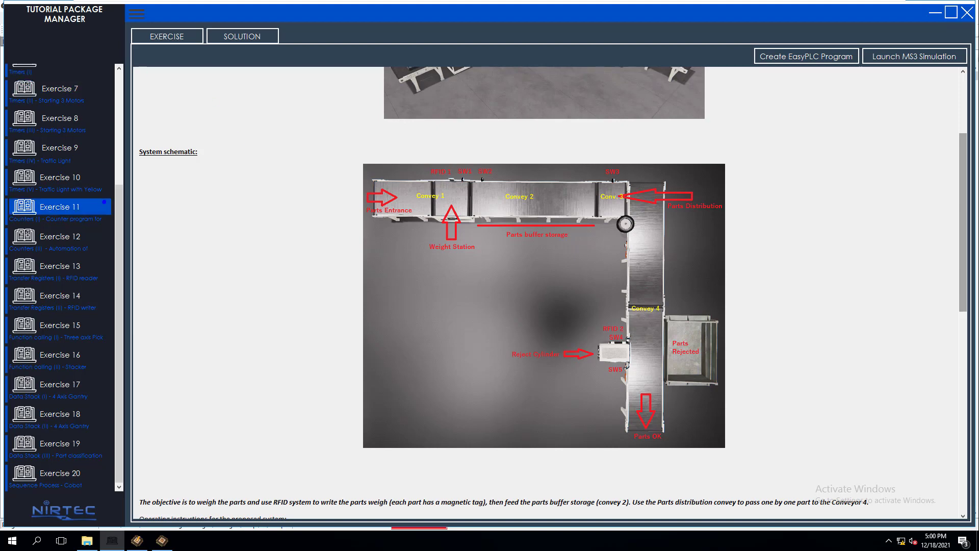
scroll(122, 176, up, 1)
scroll(122, 176, up, 4)
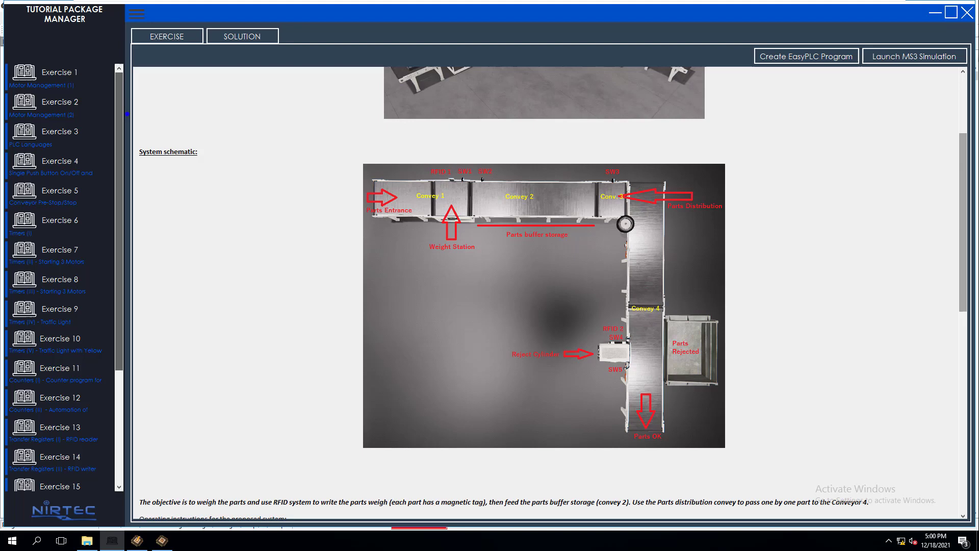